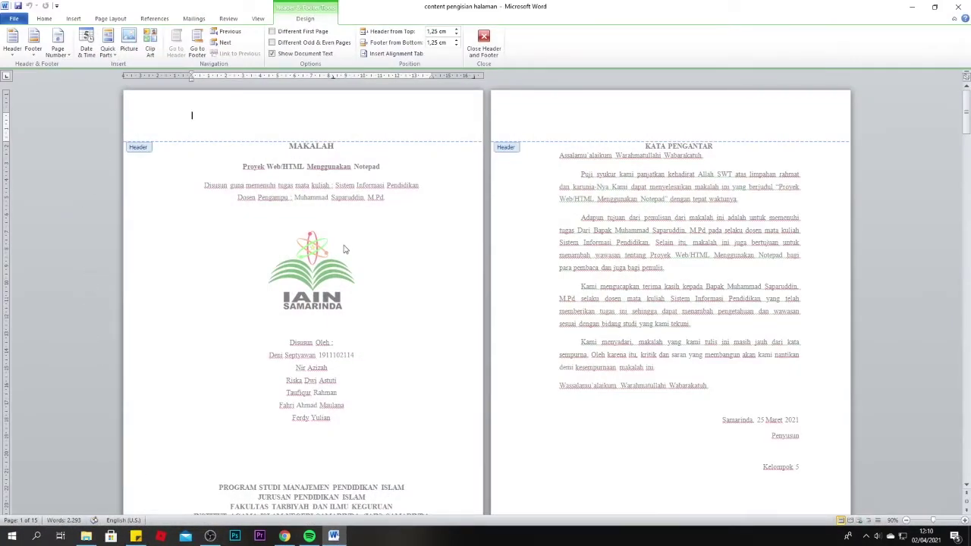
- Leave header editing and scroll down to the references, then back up to the MAKALAH cover page
double_click(346, 245)
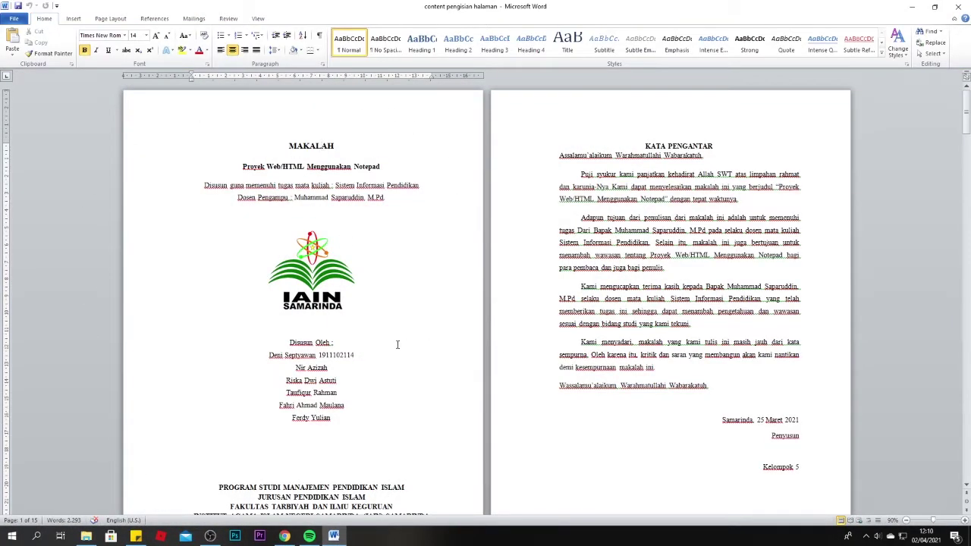
scroll(396, 345, "down", 8)
scroll(715, 329, "down", 15)
scroll(499, 442, "down", 15)
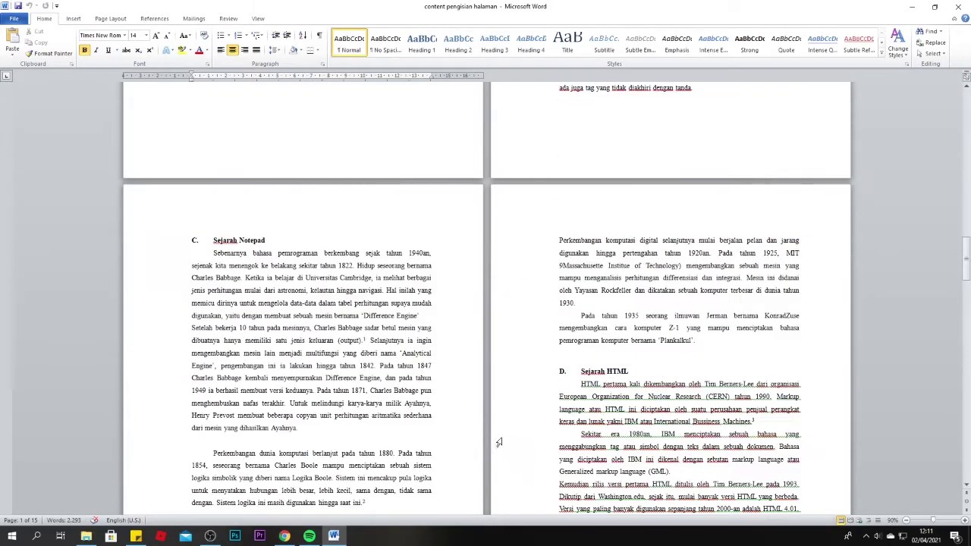
scroll(499, 442, "down", 10)
scroll(508, 443, "down", 10)
scroll(519, 443, "down", 10)
scroll(530, 442, "down", 10)
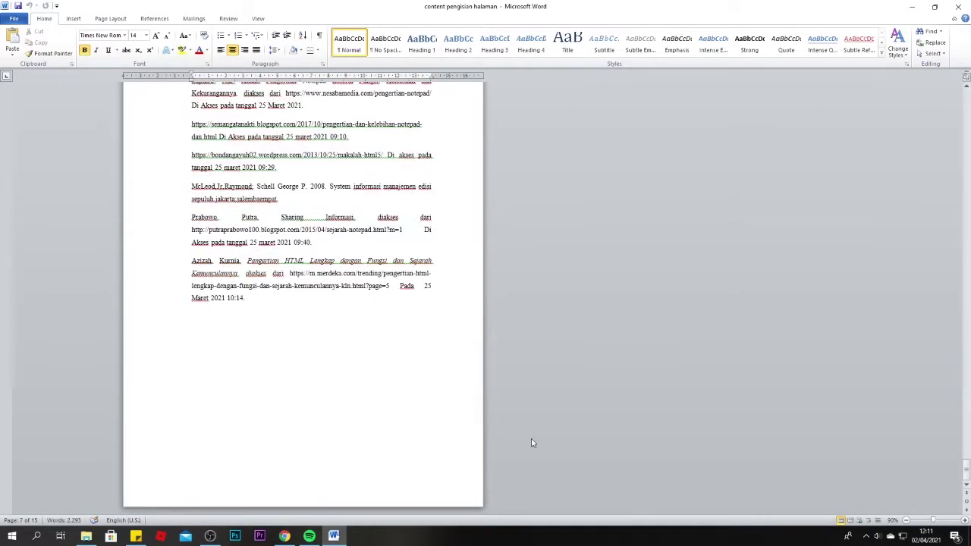
scroll(532, 443, "up", 10)
scroll(607, 409, "up", 10)
scroll(671, 377, "up", 10)
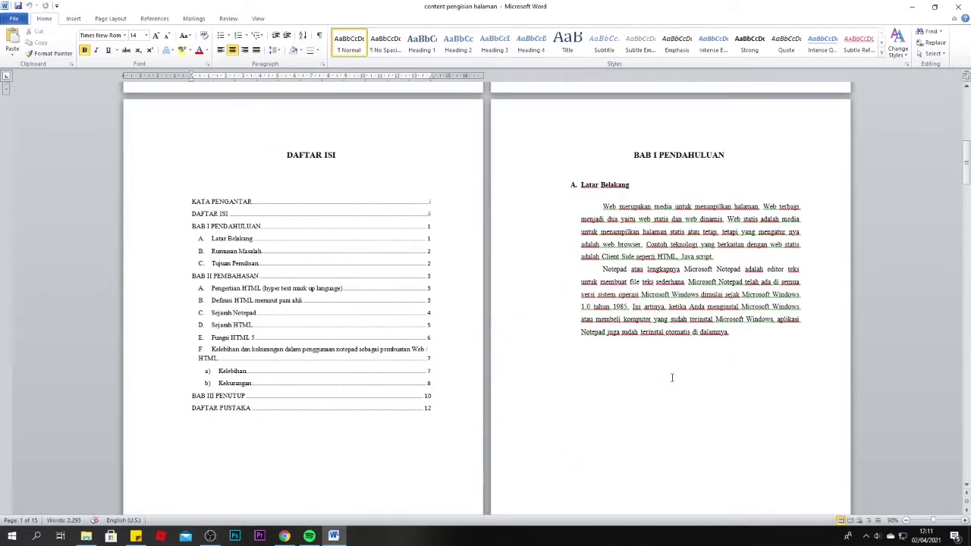
scroll(607, 364, "up", 10)
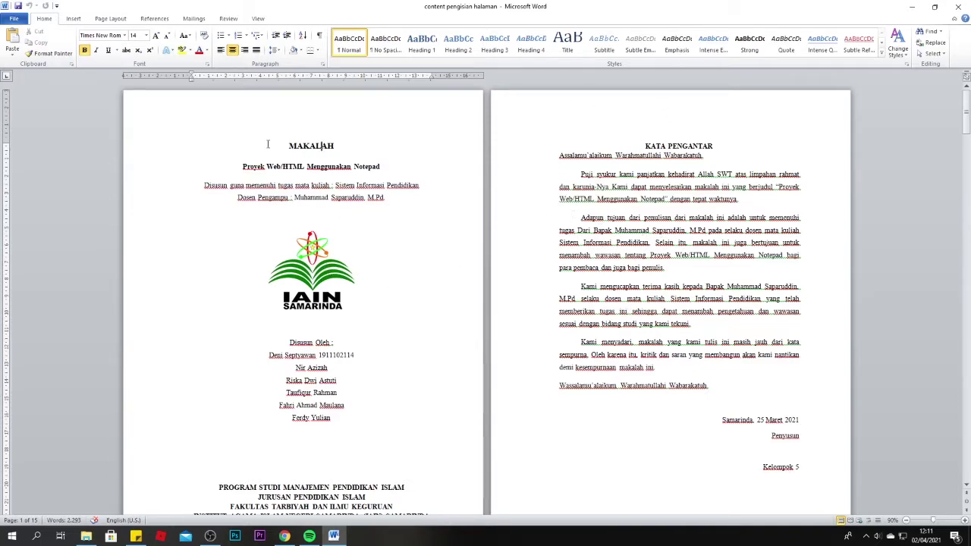
double_click(254, 111)
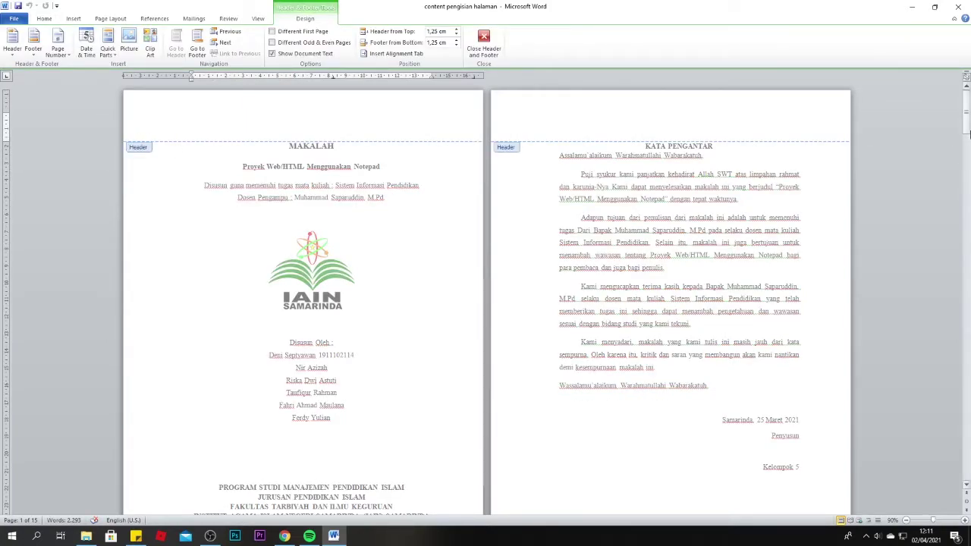
scroll(463, 331, "down", 12)
scroll(158, 221, "up", 8)
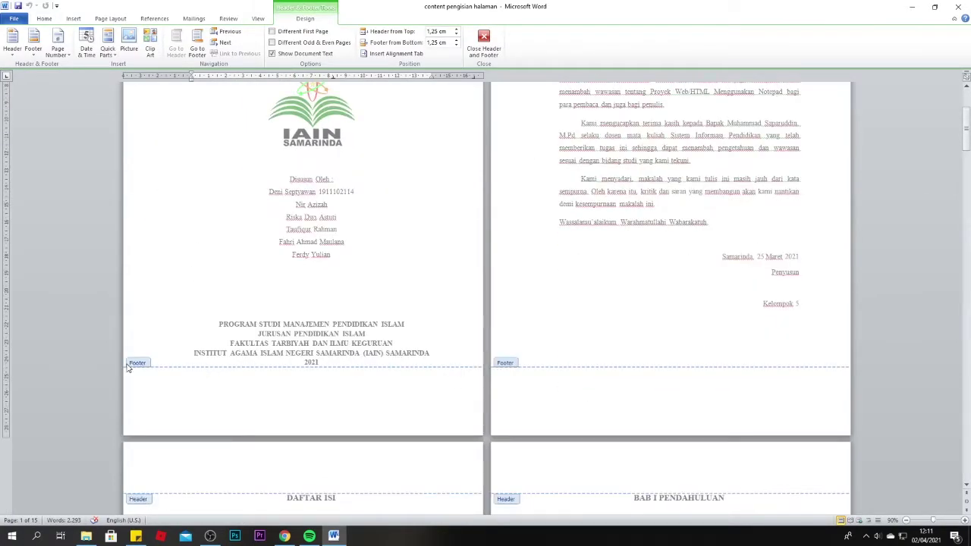
scroll(728, 339, "down", 15)
scroll(481, 277, "down", 5)
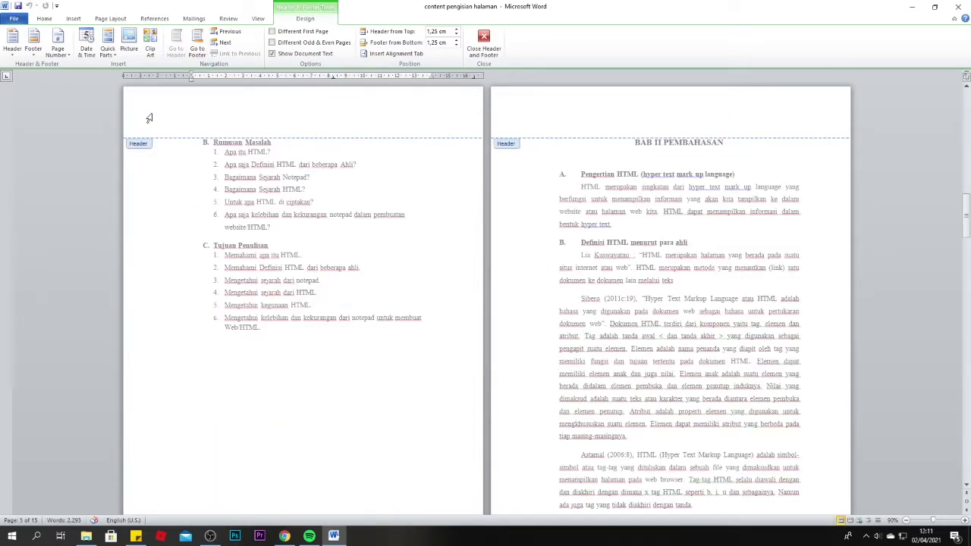
scroll(570, 286, "down", 5)
scroll(319, 226, "down", 5)
scroll(319, 227, "down", 10)
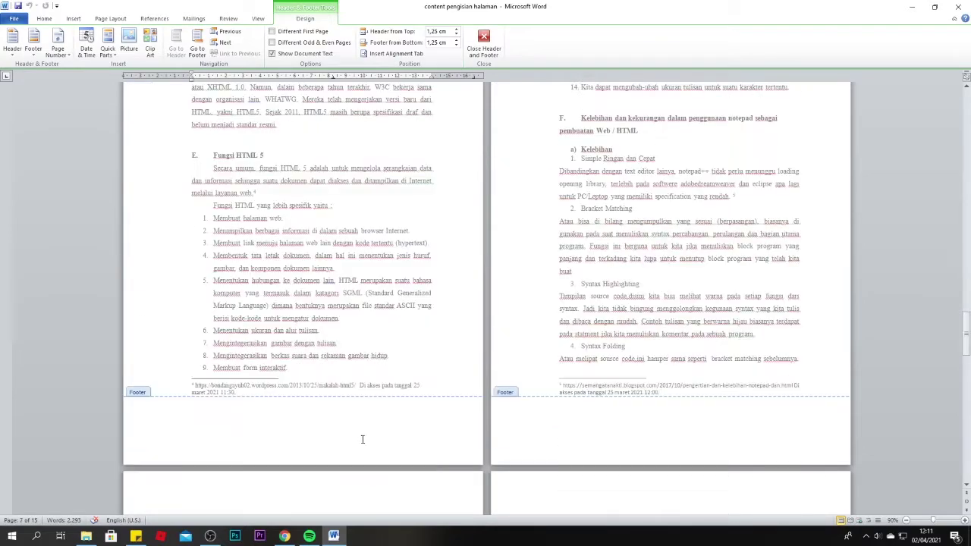
scroll(362, 437, "down", 10)
scroll(527, 410, "down", 10)
scroll(190, 408, "up", 20)
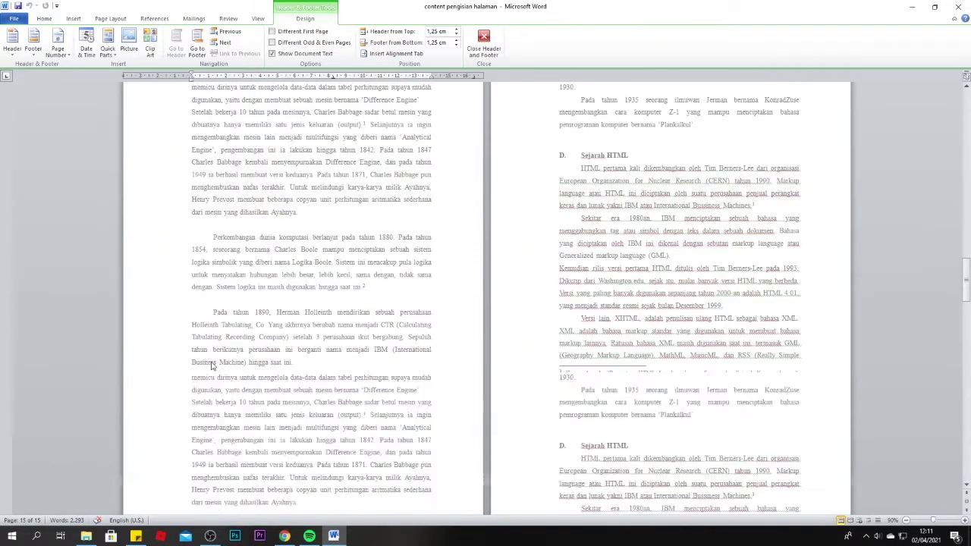
scroll(250, 364, "up", 10)
scroll(392, 242, "up", 5)
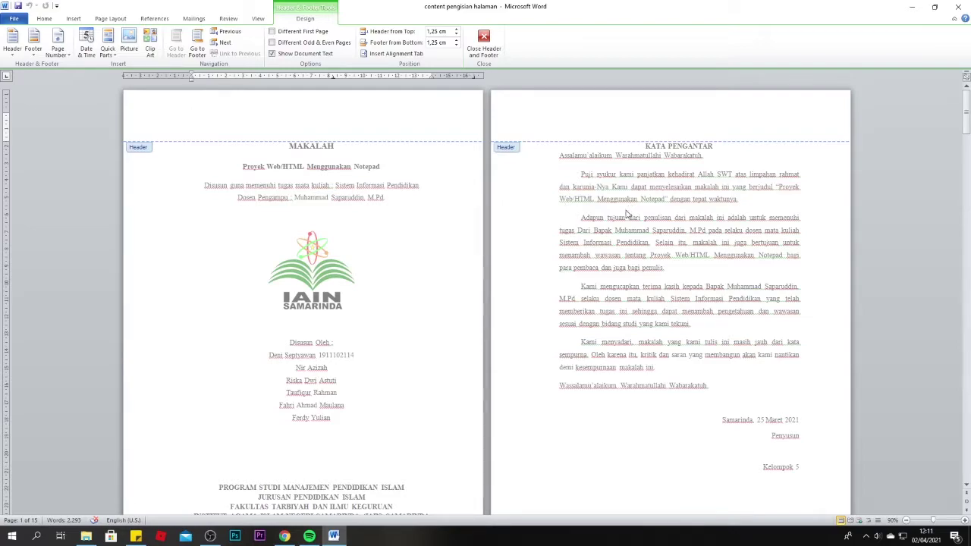
double_click(250, 148)
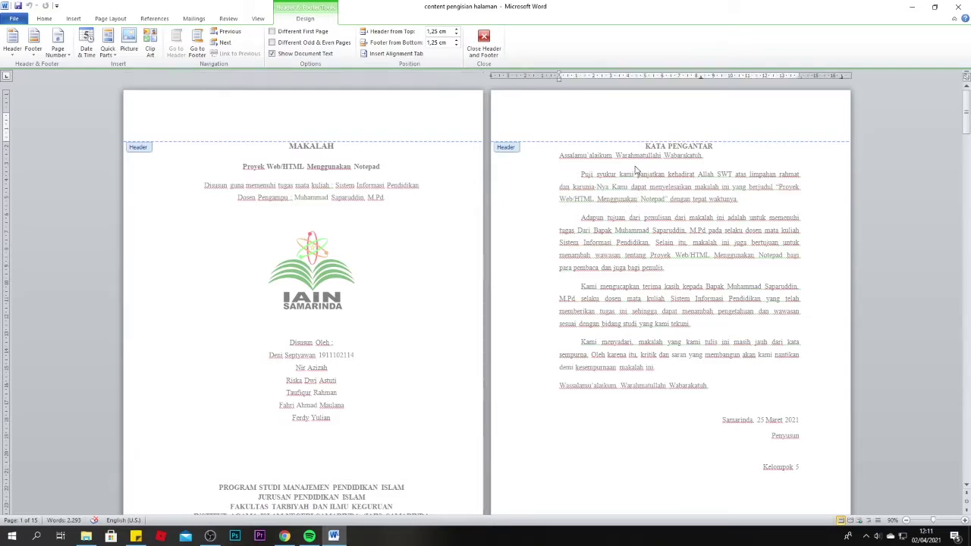
left_click(644, 146)
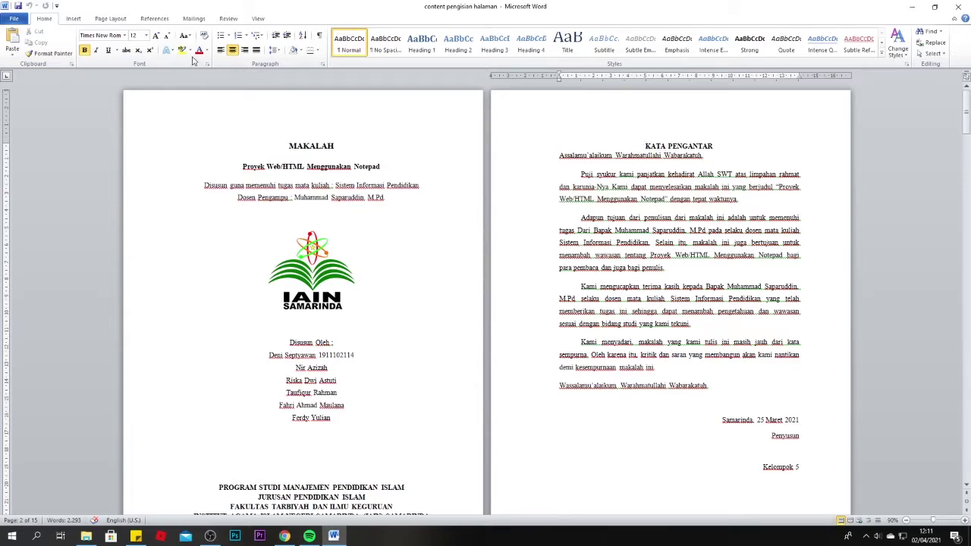
- Insert a Next Page section break at KATA PENGANTAR and edit the new Section 2 header
left_click(111, 19)
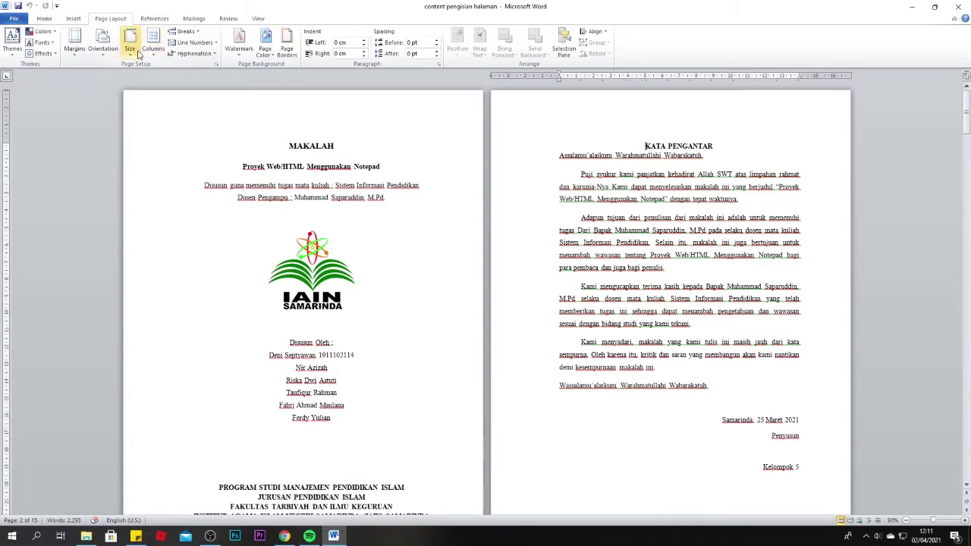
left_click(191, 32)
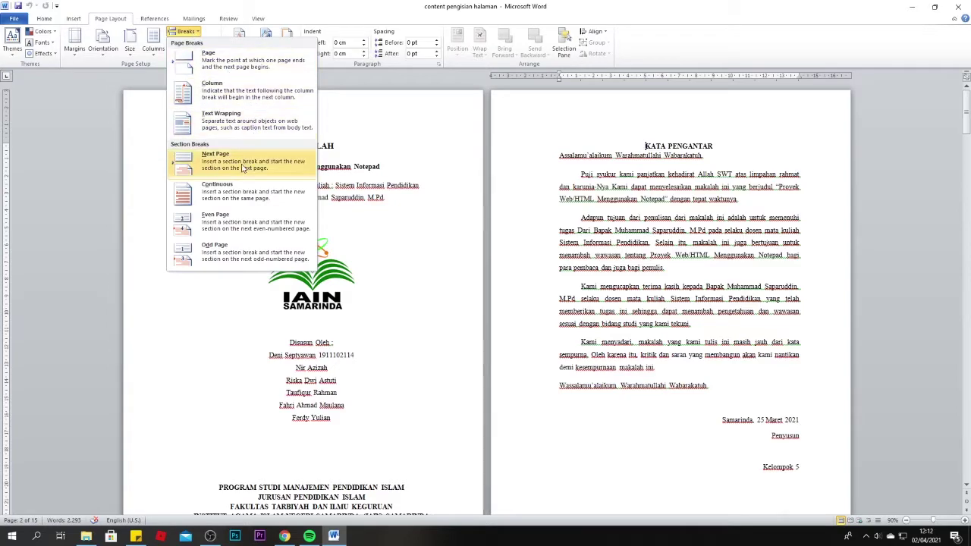
left_click(271, 154)
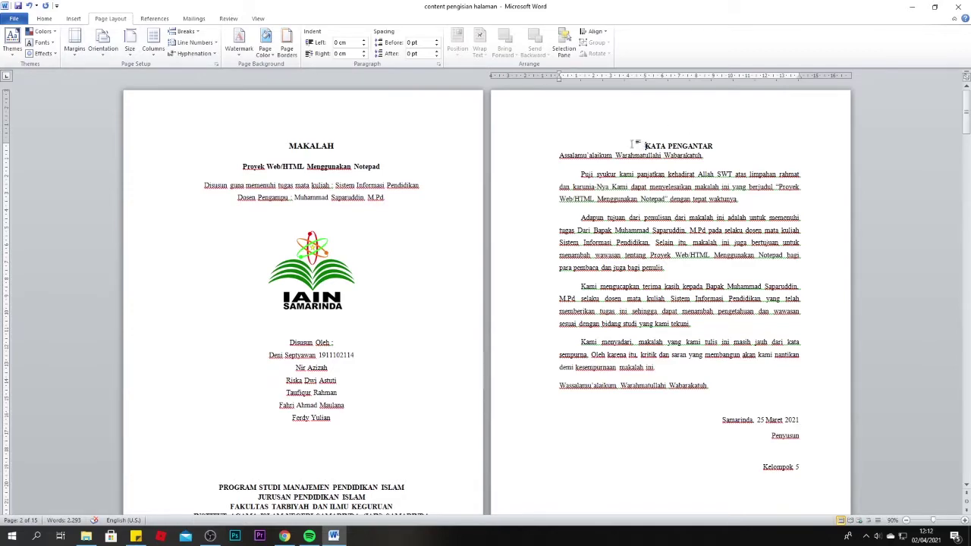
double_click(607, 109)
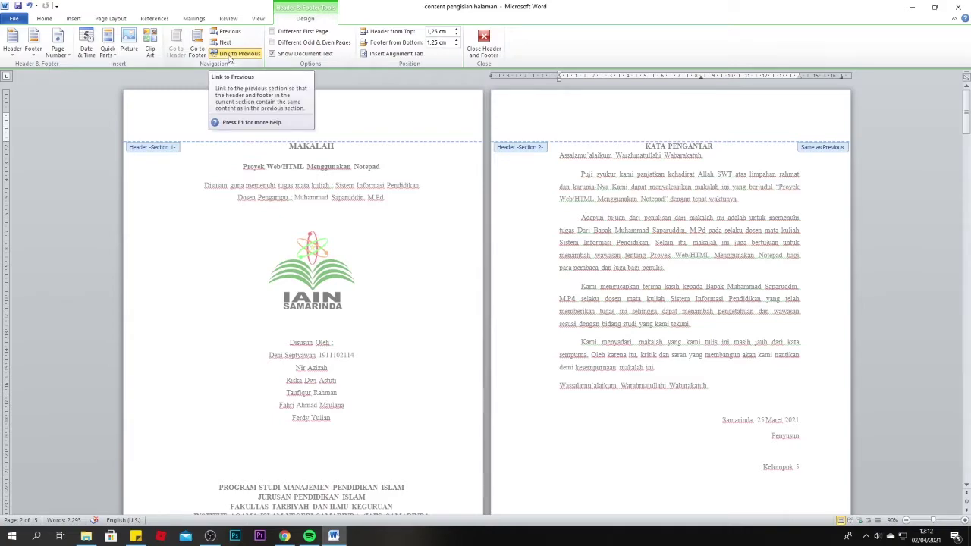
- Turn off Link to Previous for Section 2's header and footer, then close header editing
left_click(229, 54)
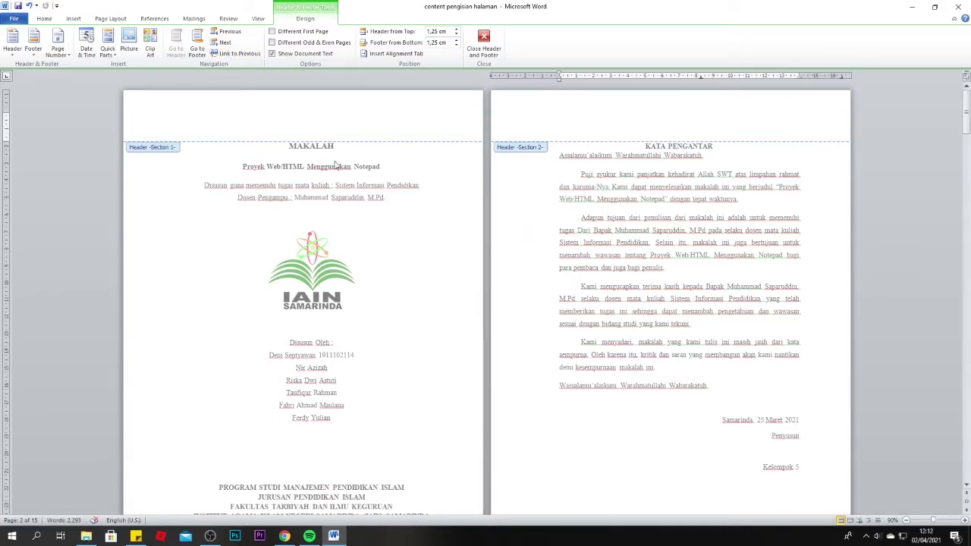
left_click(196, 50)
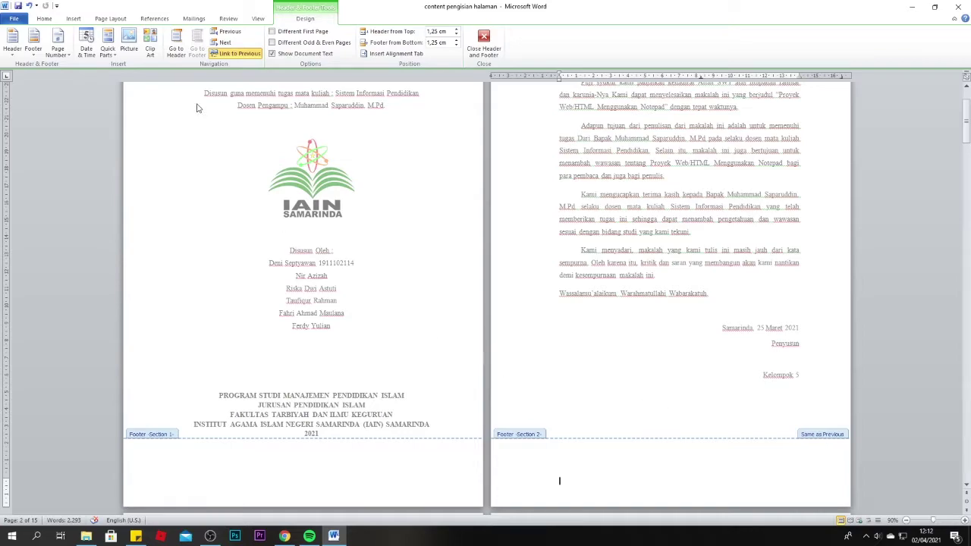
left_click(223, 54)
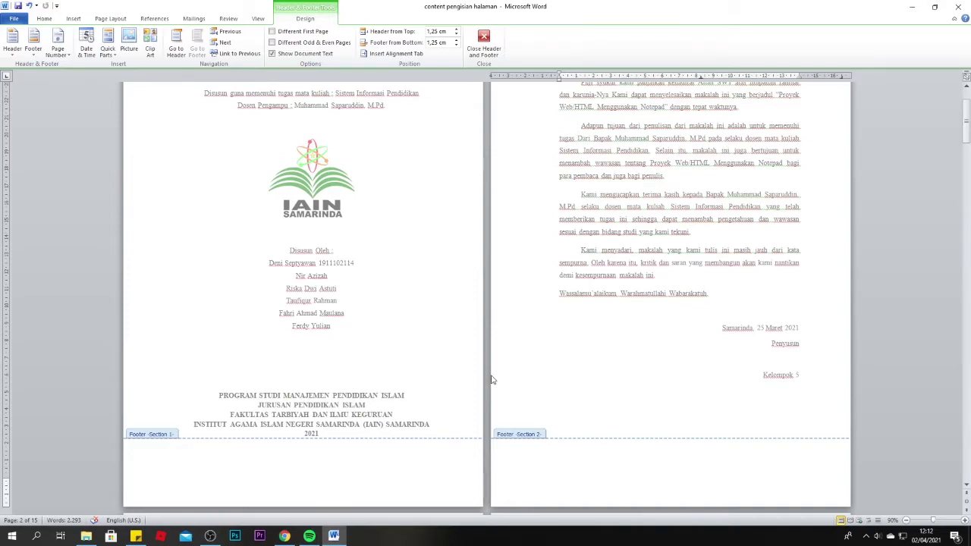
scroll(491, 379, "down", 5)
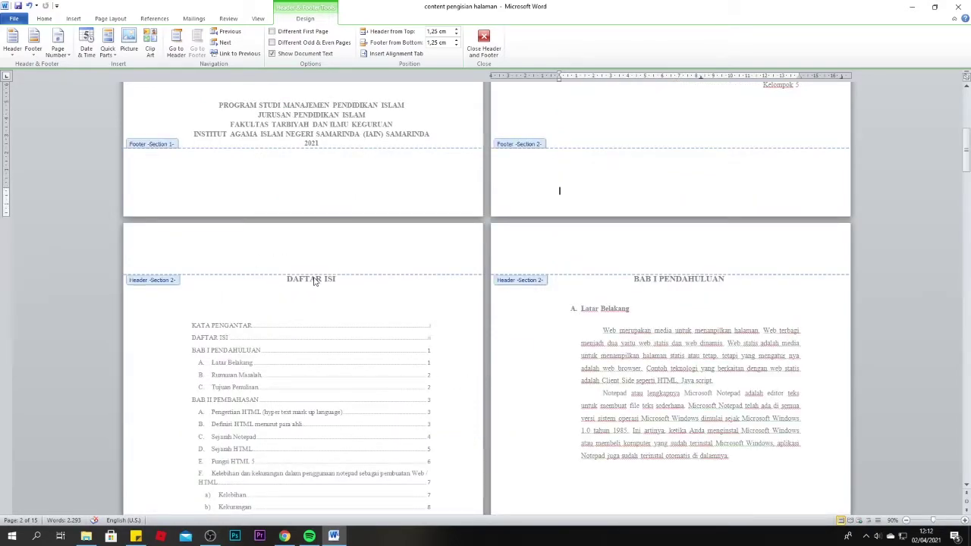
scroll(620, 282, "up", 5)
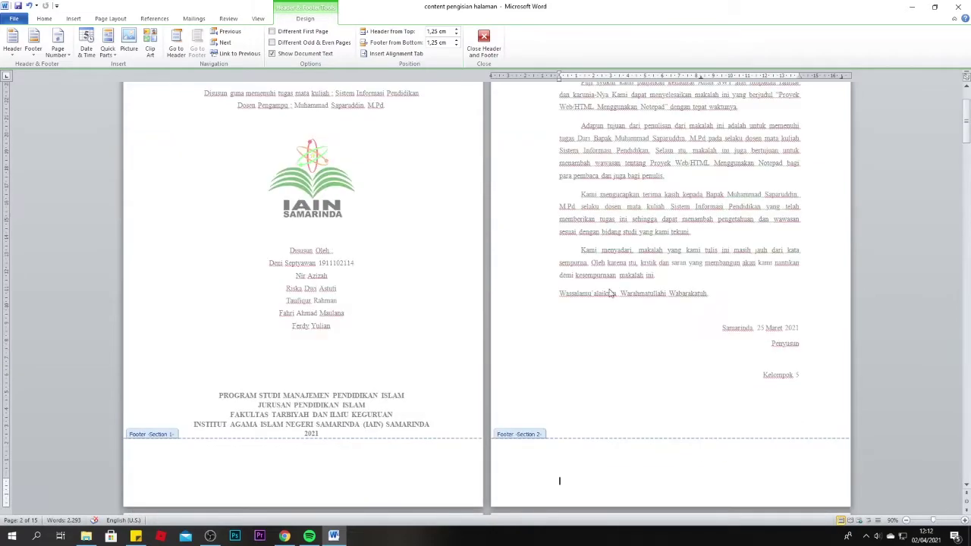
scroll(384, 465, "down", 5)
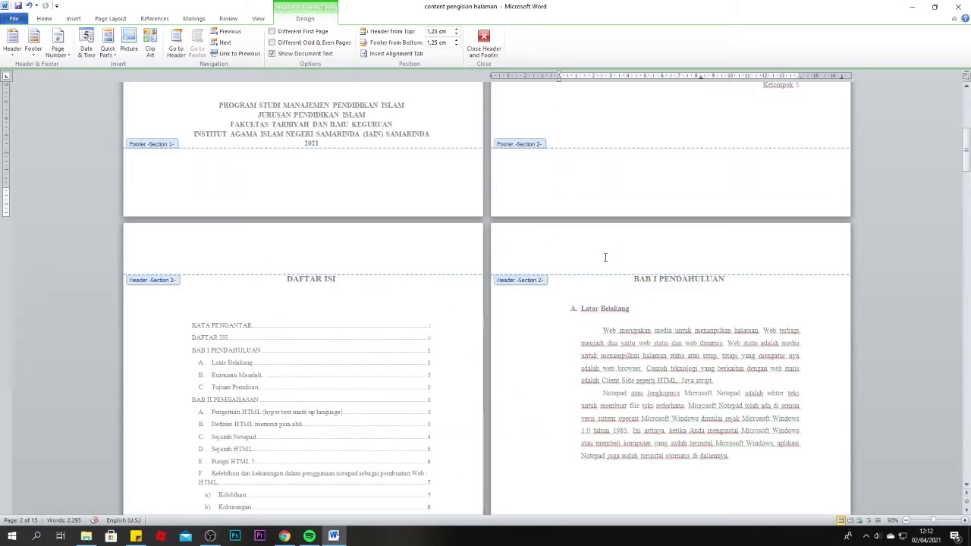
double_click(630, 282)
- Insert a Next Page section break just before the BAB I PENDAHULUAN heading
scroll(632, 280, "up", 7)
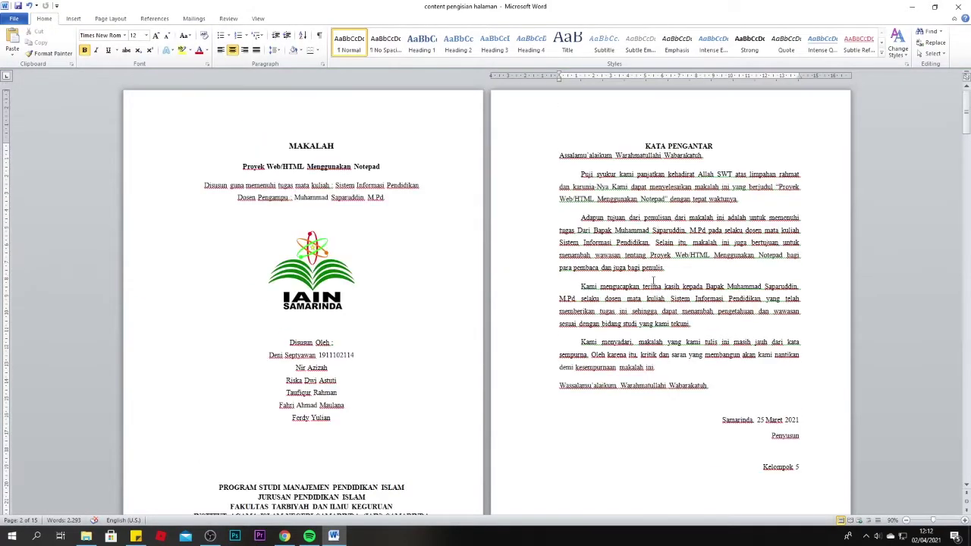
scroll(653, 280, "down", 10)
scroll(645, 317, "up", 5)
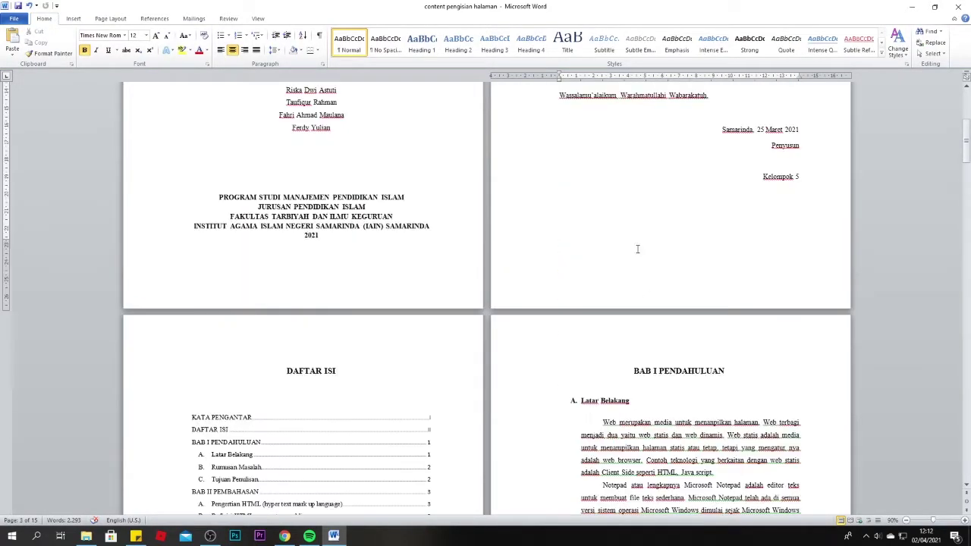
left_click(634, 370)
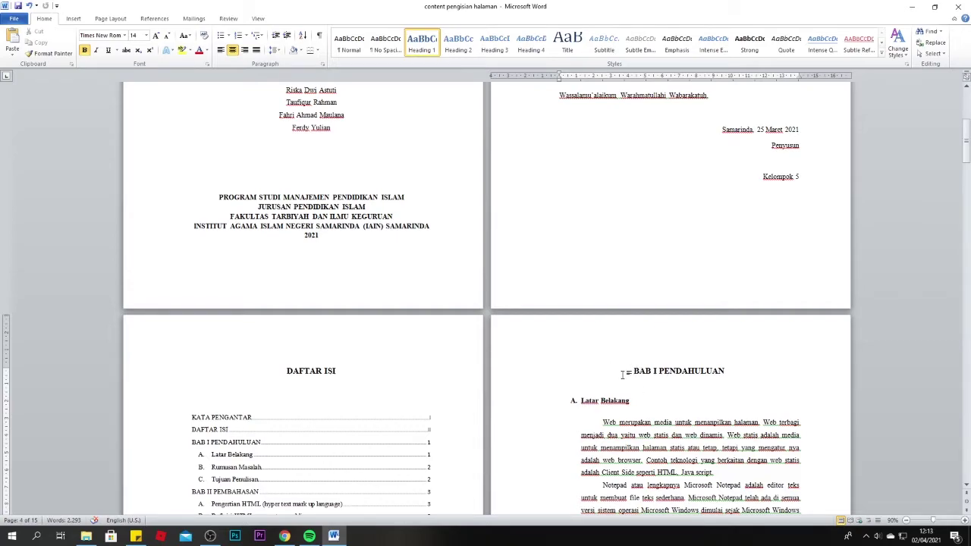
left_click(112, 19)
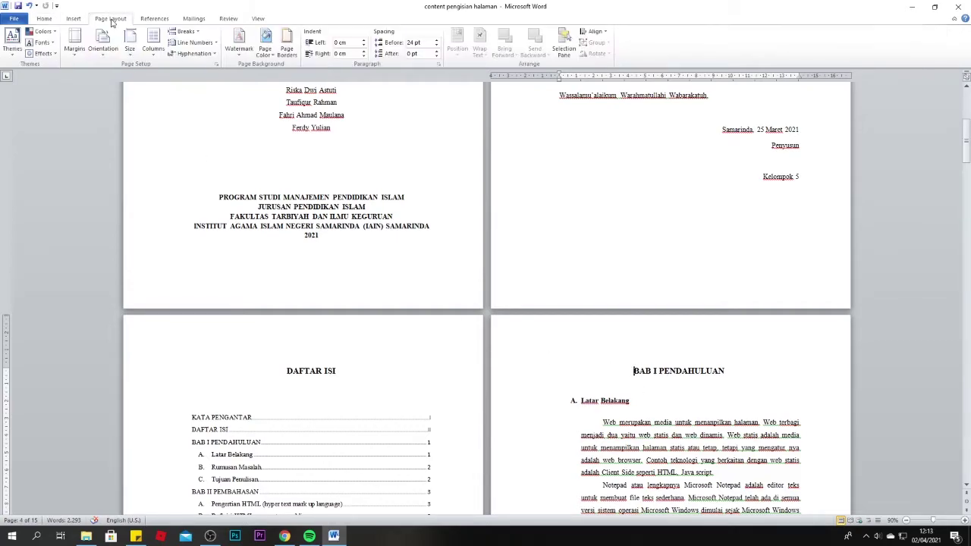
left_click(188, 32)
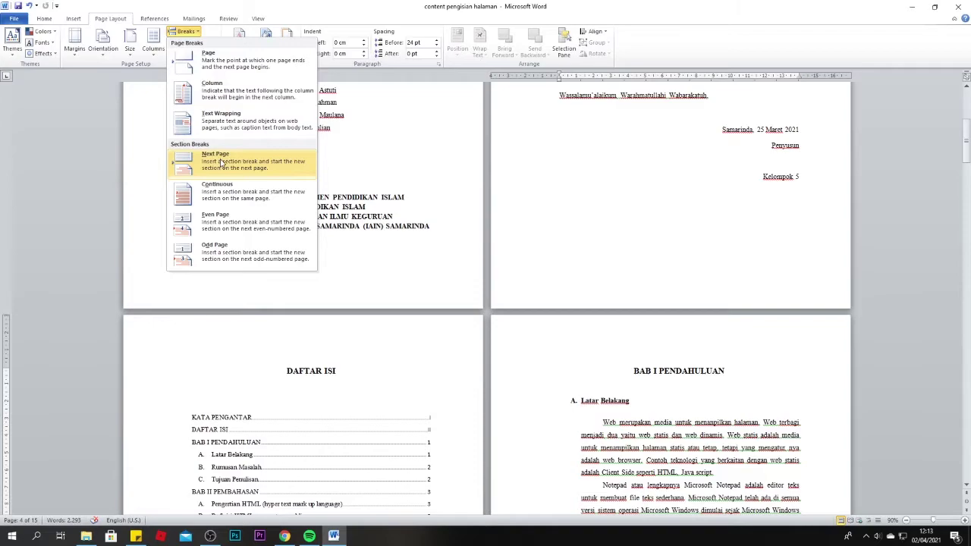
left_click(216, 162)
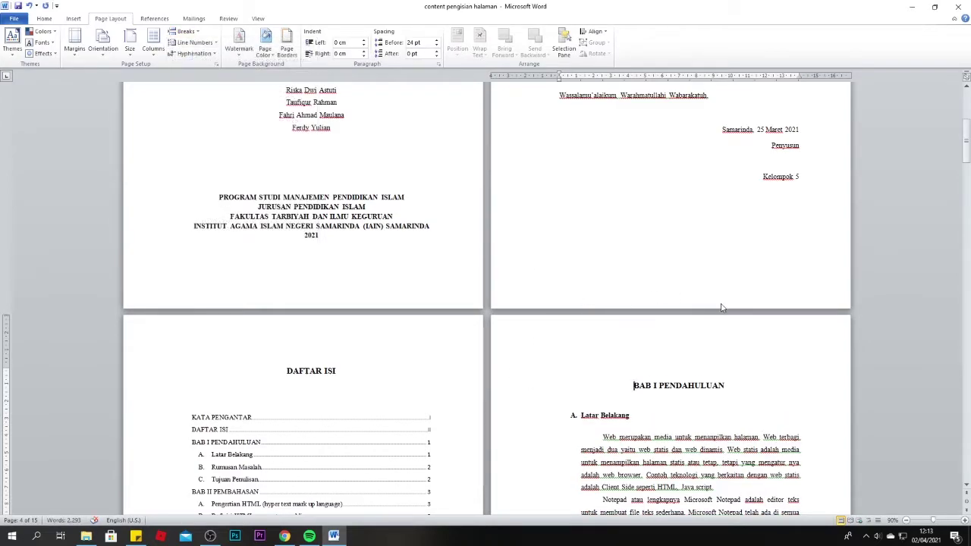
scroll(635, 226, "down", 5)
scroll(635, 226, "up", 5)
- Unlink the BAB I header from Section 2 and move to the chapter footer
double_click(639, 353)
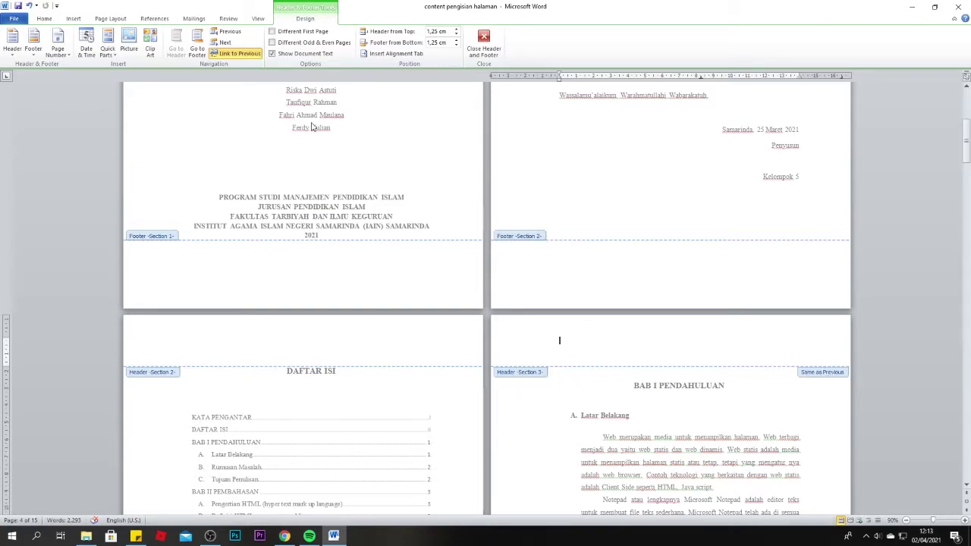
left_click(237, 53)
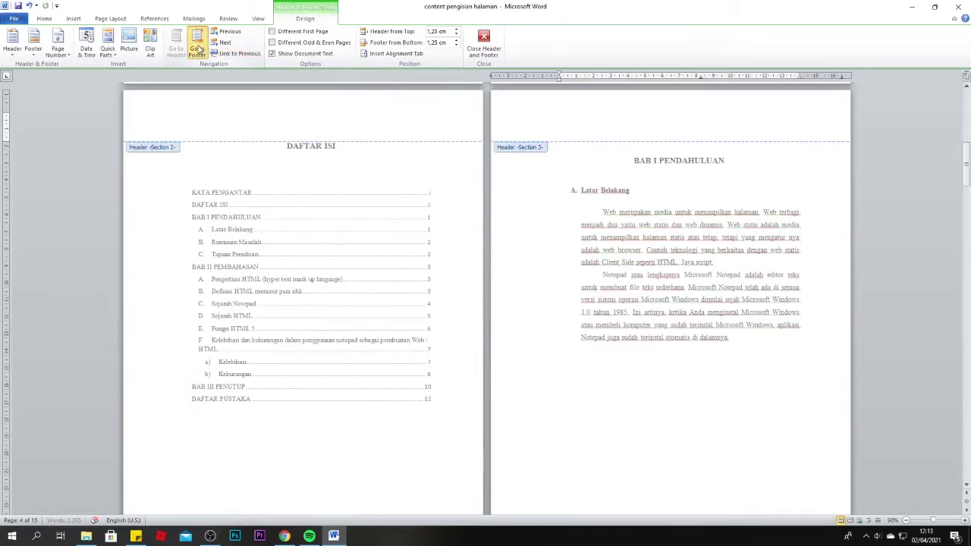
left_click(196, 48)
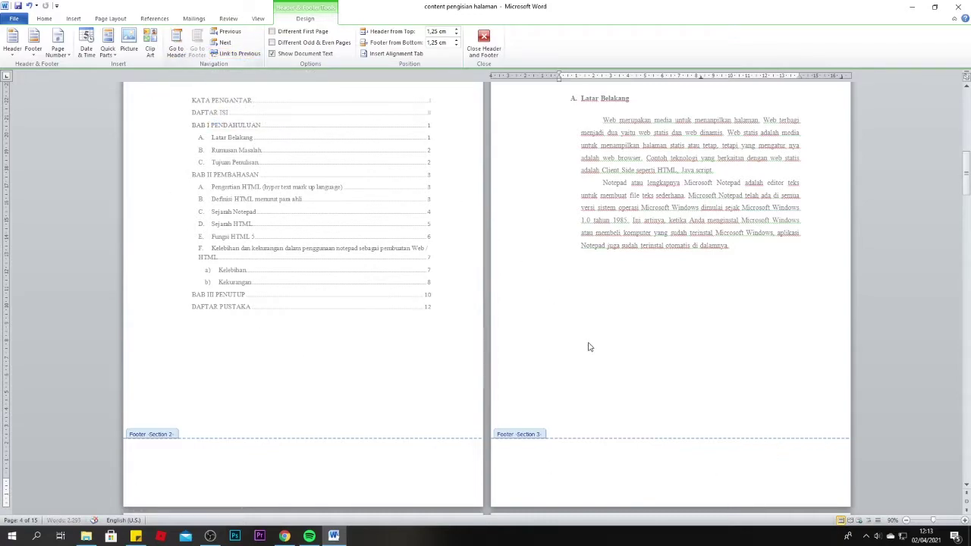
scroll(501, 354, "down", 5)
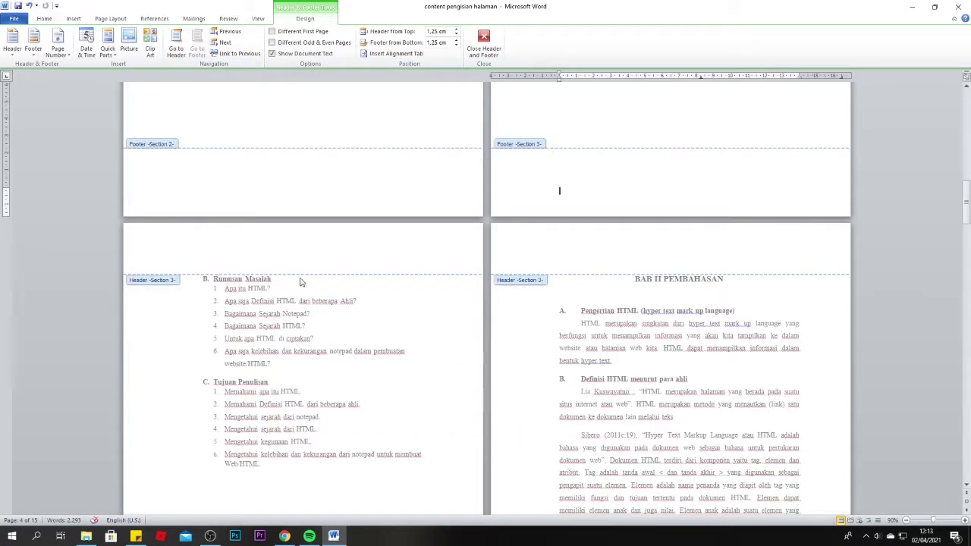
double_click(620, 297)
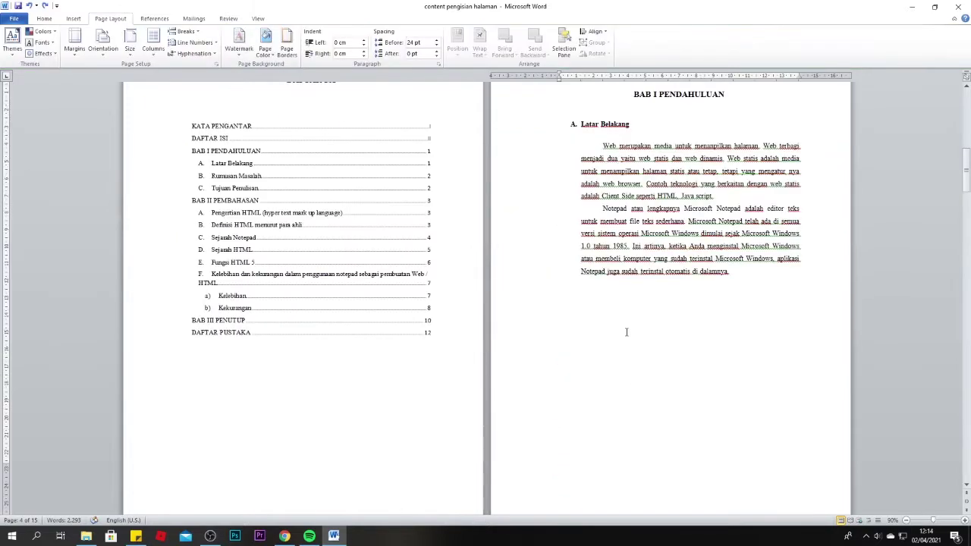
- Edit the front-matter footer and check each section's footer across the document
scroll(656, 311, "up", 6)
double_click(733, 290)
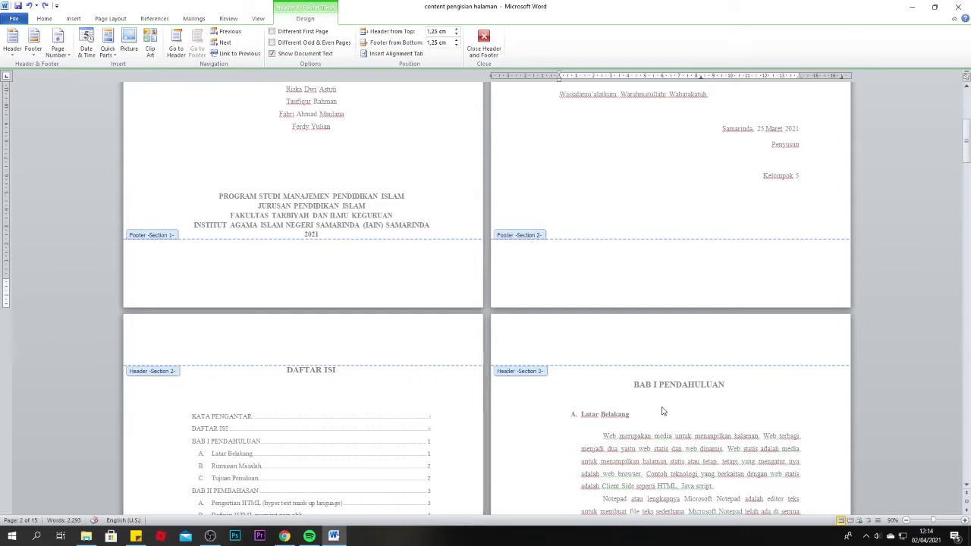
scroll(629, 413, "down", 6)
scroll(569, 439, "down", 12)
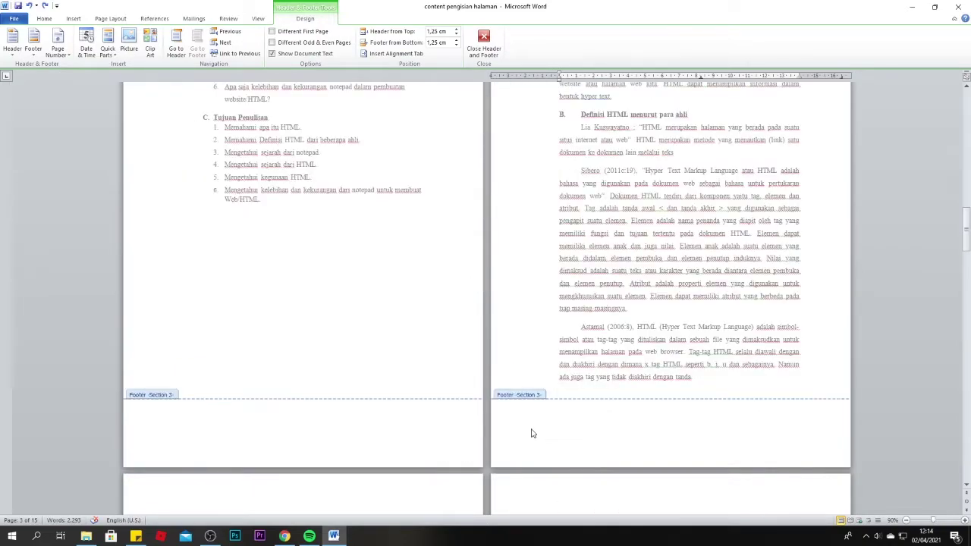
scroll(216, 352, "up", 6)
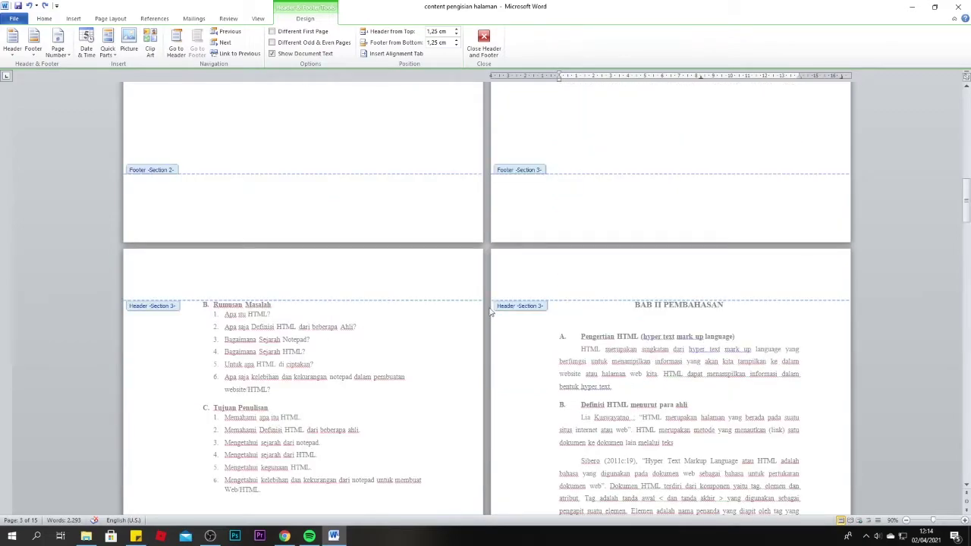
scroll(558, 357, "down", 10)
scroll(559, 357, "down", 10)
scroll(561, 363, "down", 8)
scroll(562, 363, "down", 15)
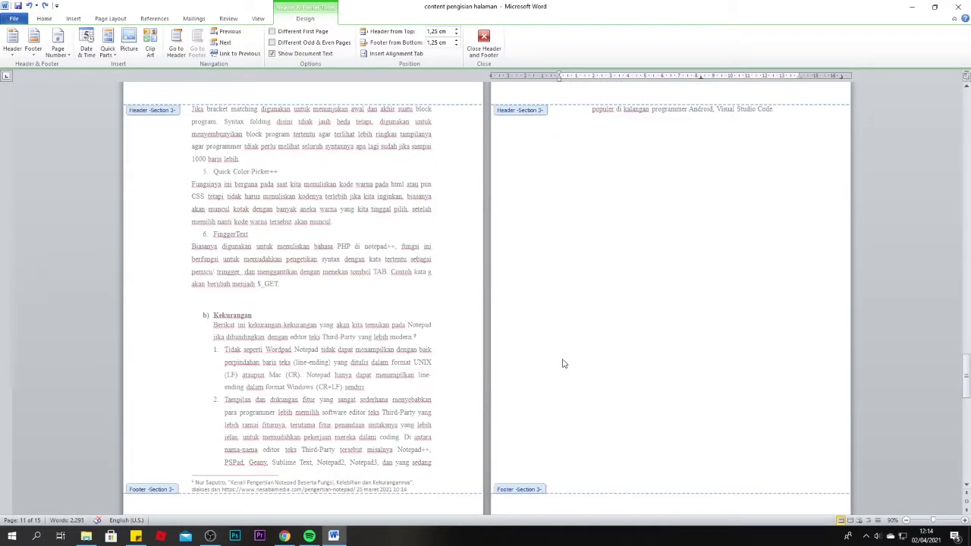
scroll(425, 363, "down", 10)
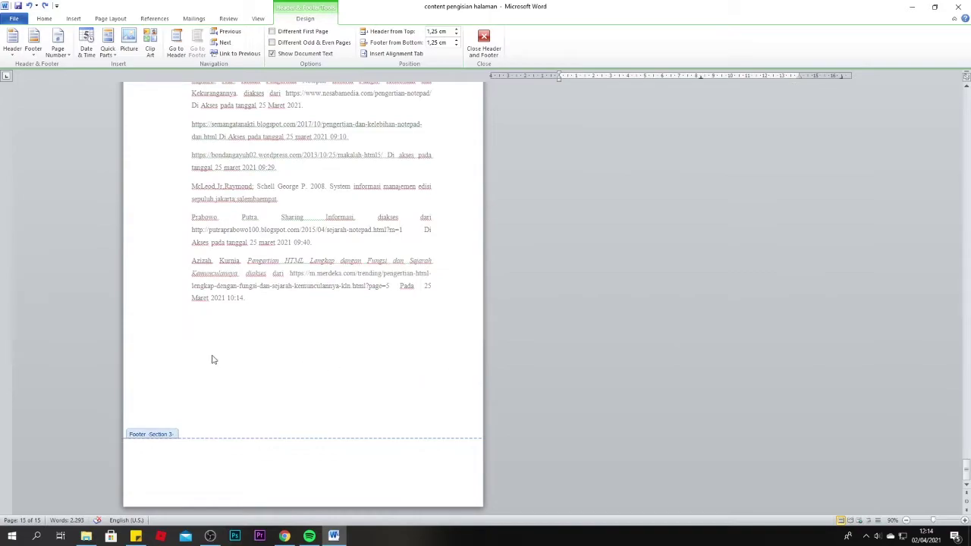
scroll(210, 360, "up", 8)
scroll(498, 347, "up", 20)
scroll(216, 159, "up", 5)
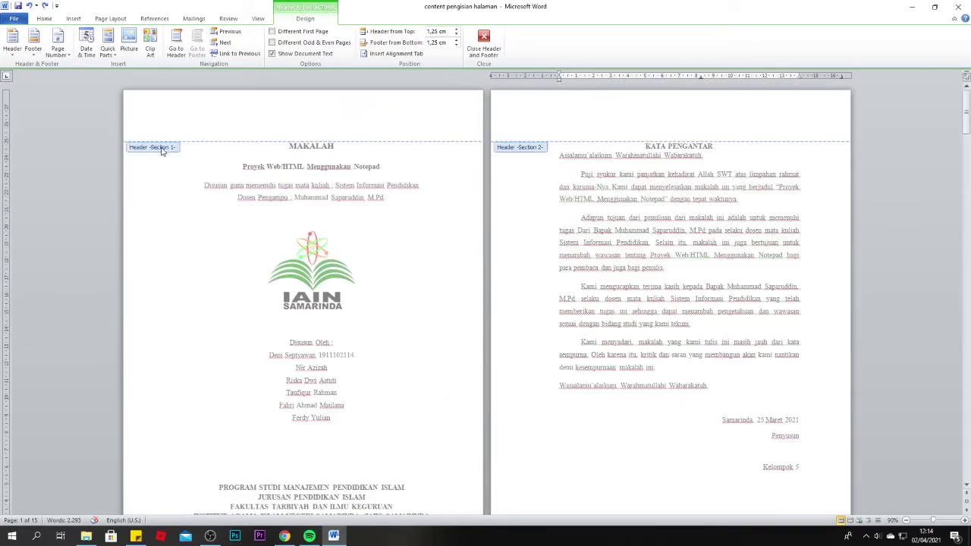
scroll(537, 149, "down", 5)
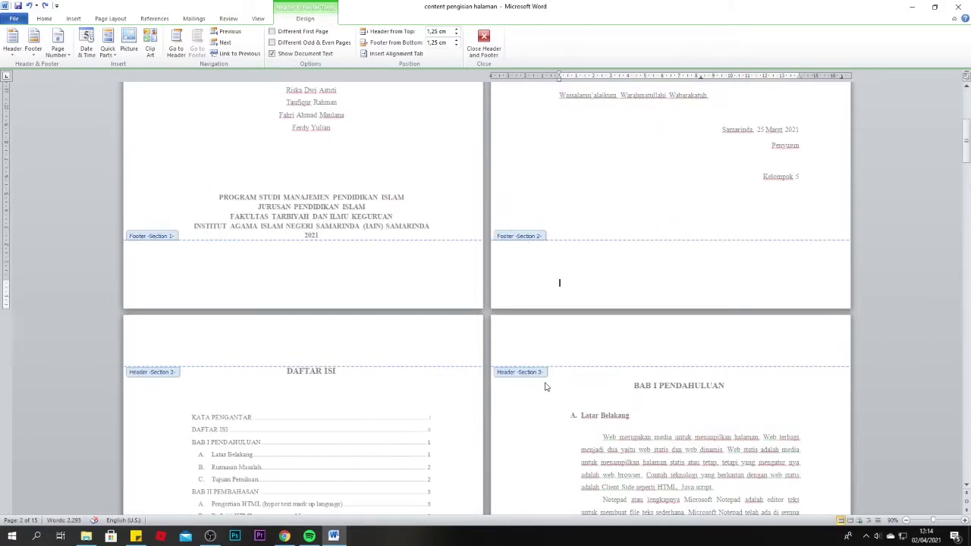
scroll(411, 130, "up", 5)
scroll(634, 315, "down", 5)
- Add a centred Plain Number 2 page number to the Section 2 footer
left_click(676, 278)
left_click(58, 47)
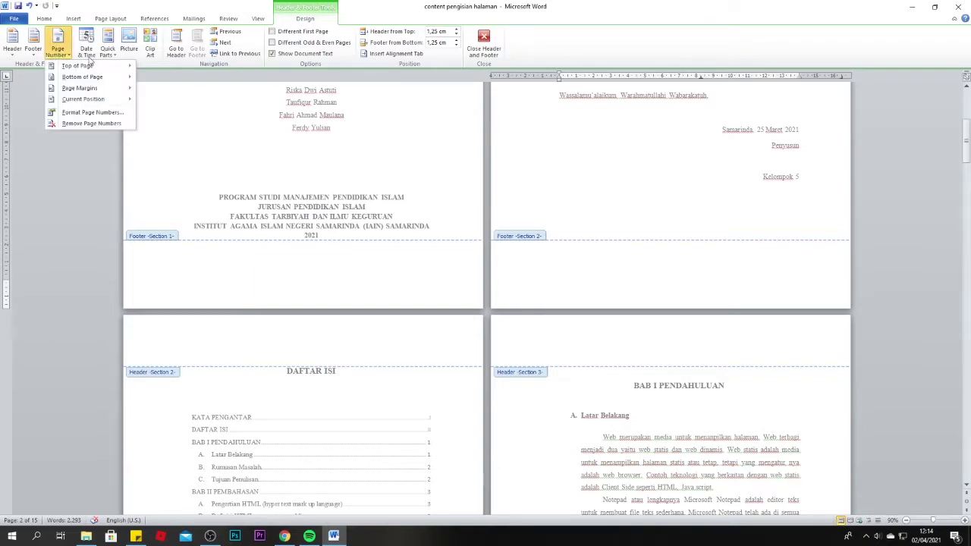
mouse_move(82, 77)
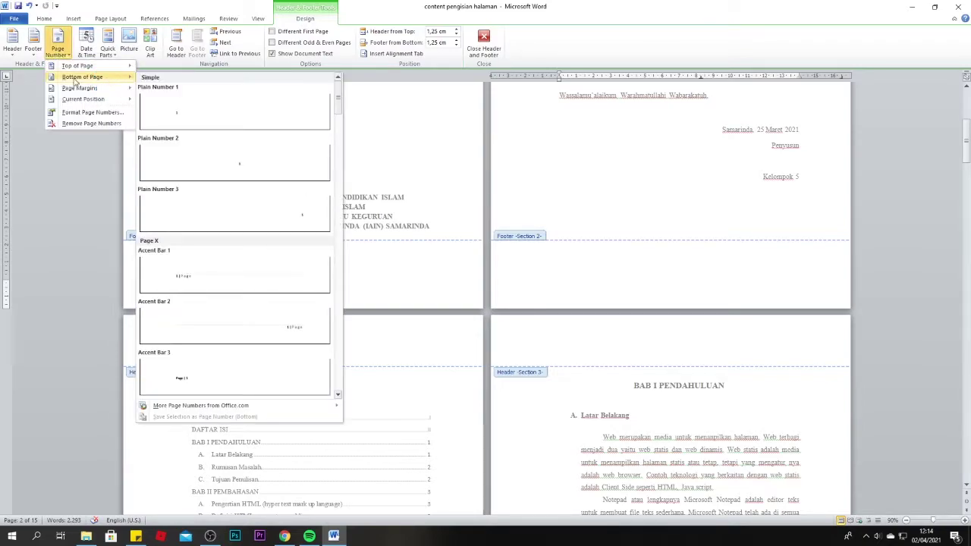
left_click(228, 170)
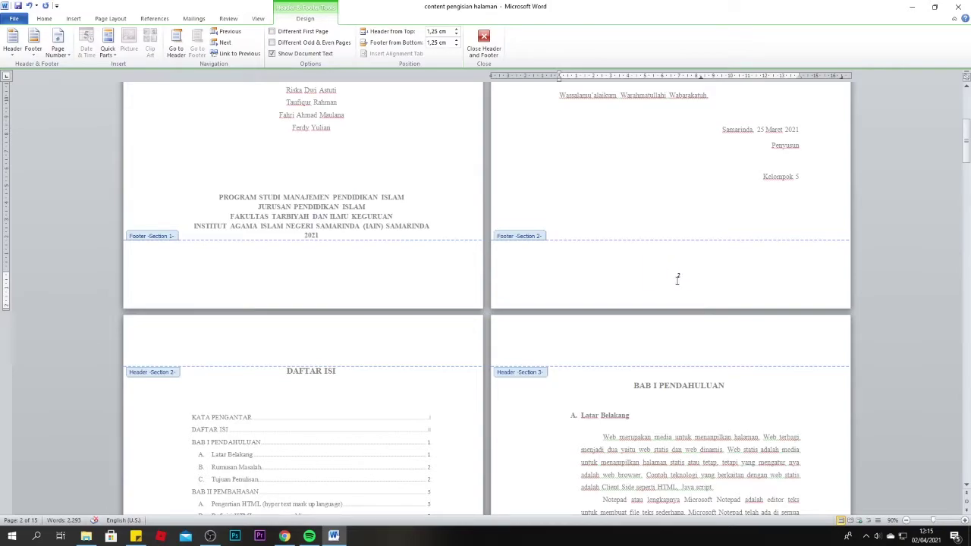
- Format Section 2's page numbers as lowercase roman i, ii, iii, starting at i
left_click(58, 47)
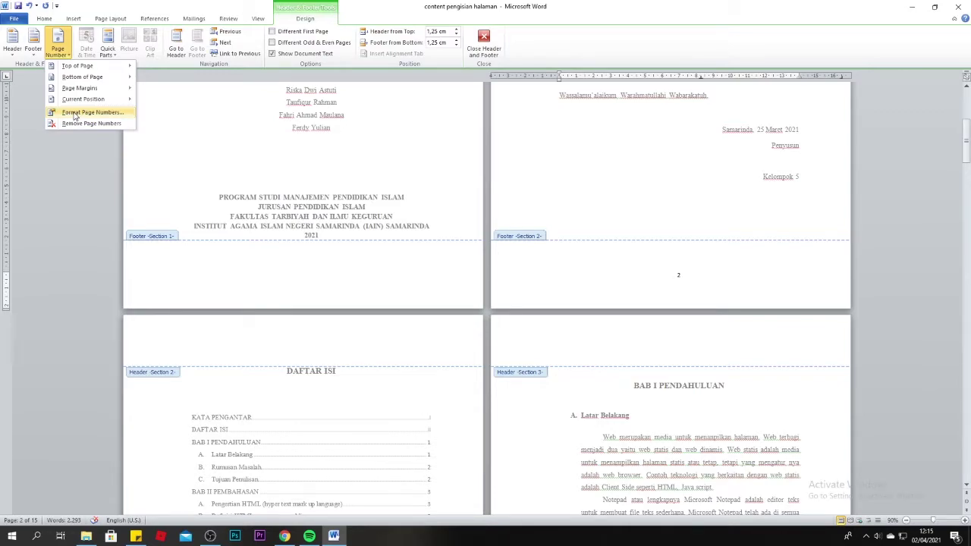
left_click(75, 115)
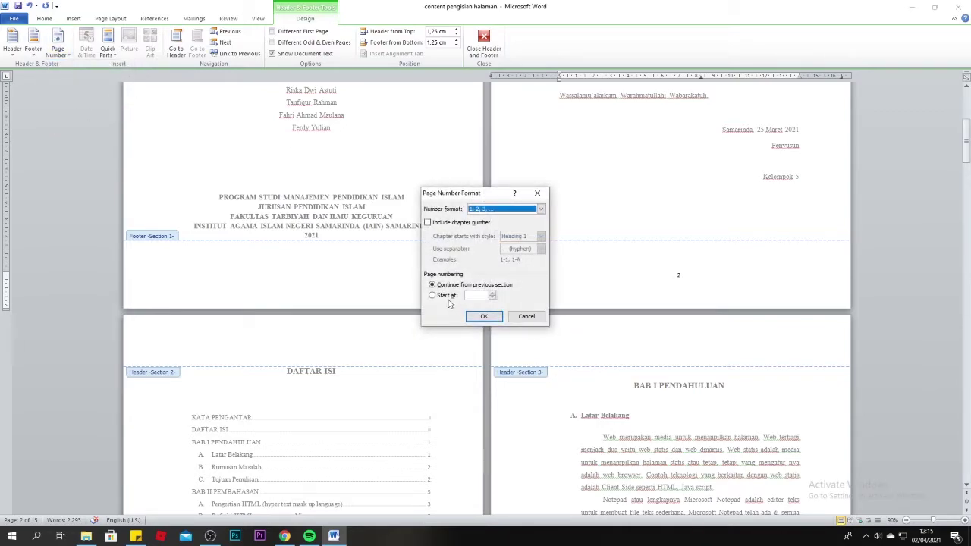
left_click(504, 210)
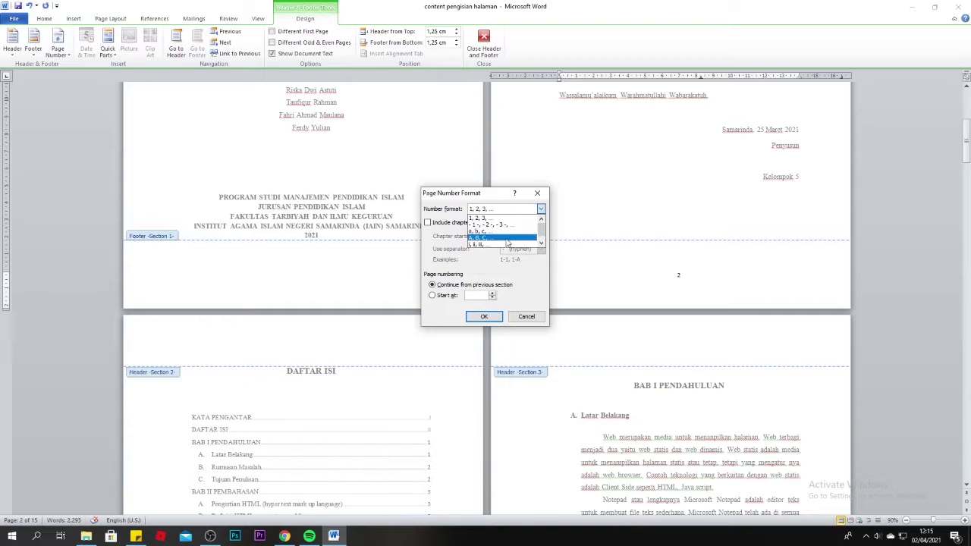
left_click(492, 246)
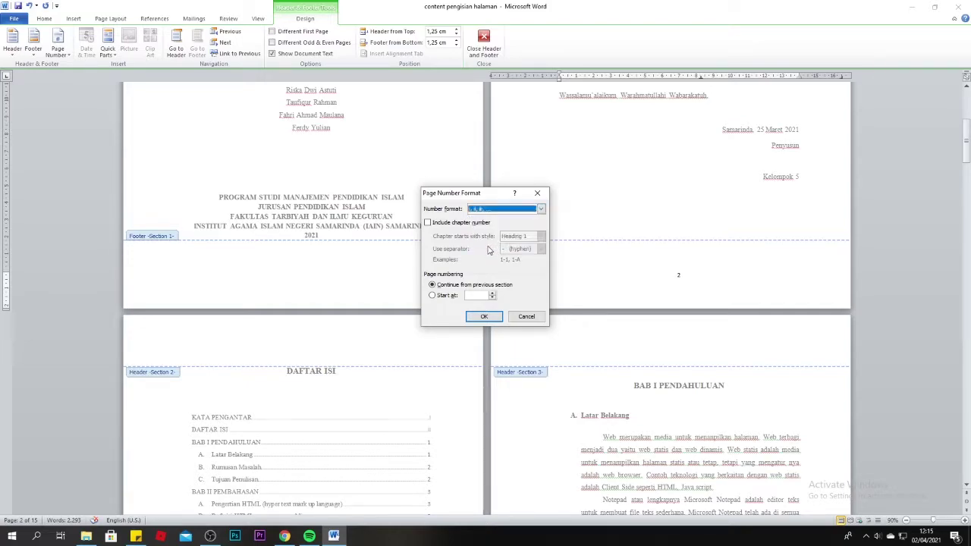
left_click(432, 296)
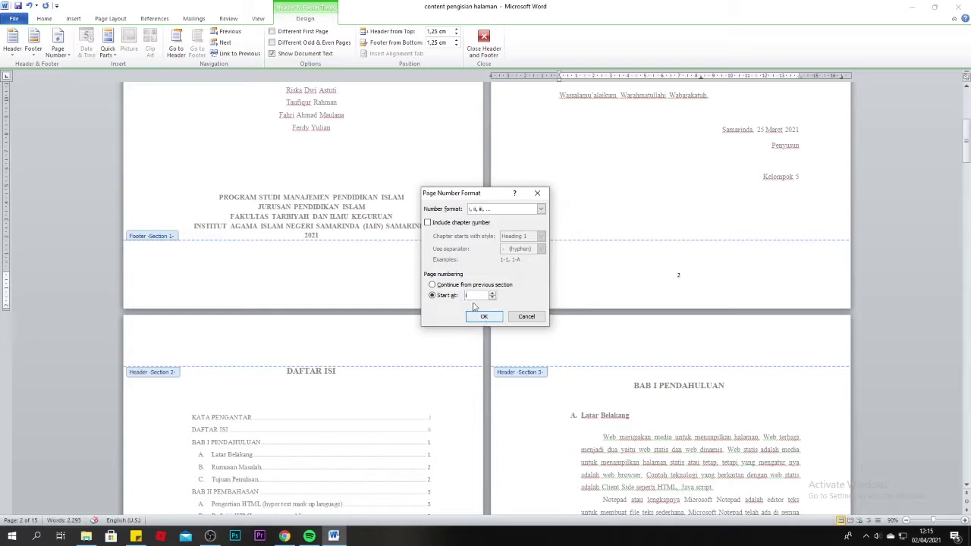
left_click(483, 317)
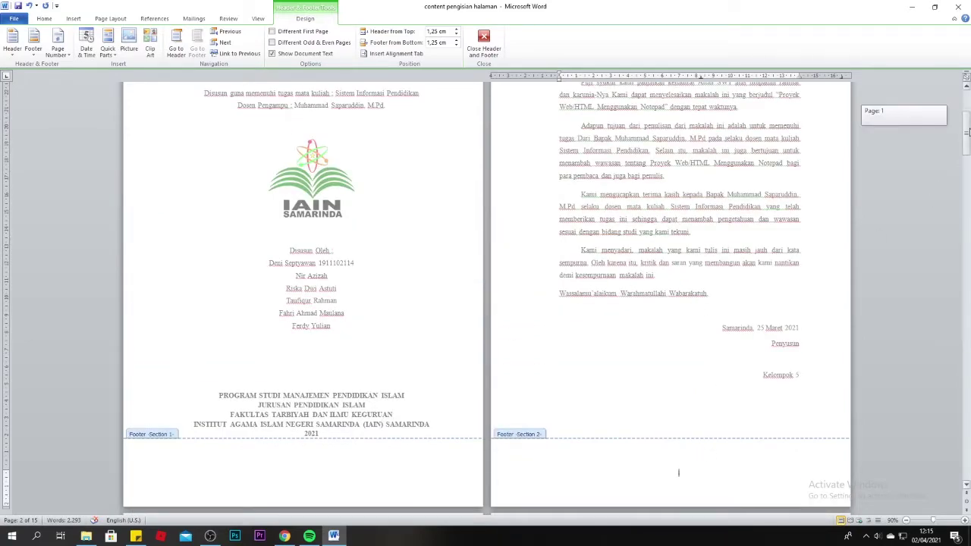
- Add a centred Plain Number 2 page number to the BAB I chapter footer
scroll(483, 317, "down", 10)
scroll(483, 317, "down", 5)
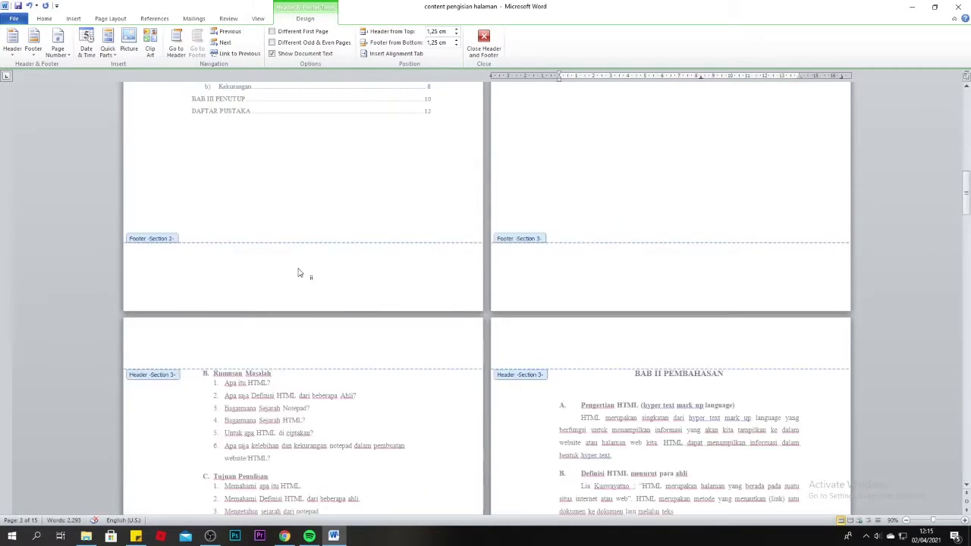
scroll(359, 263, "up", 5)
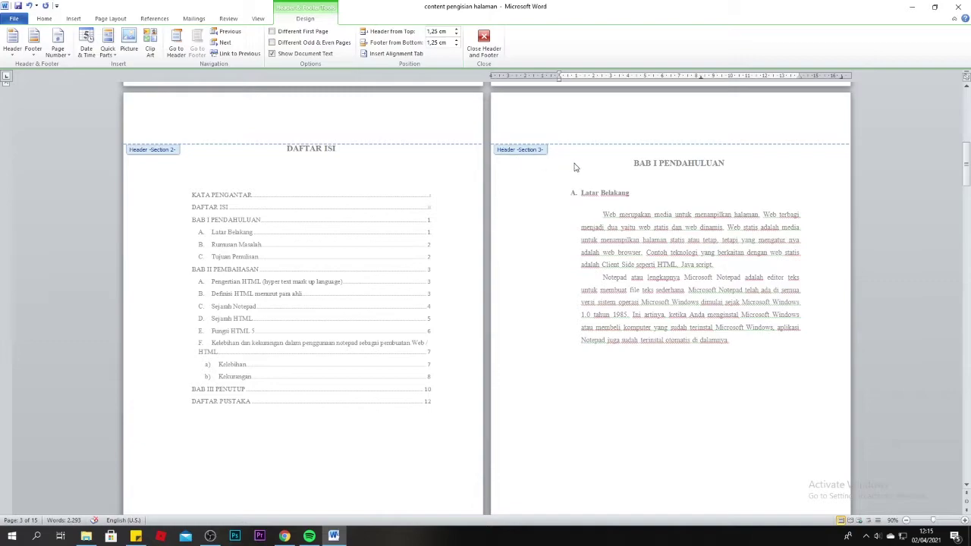
scroll(653, 381, "down", 8)
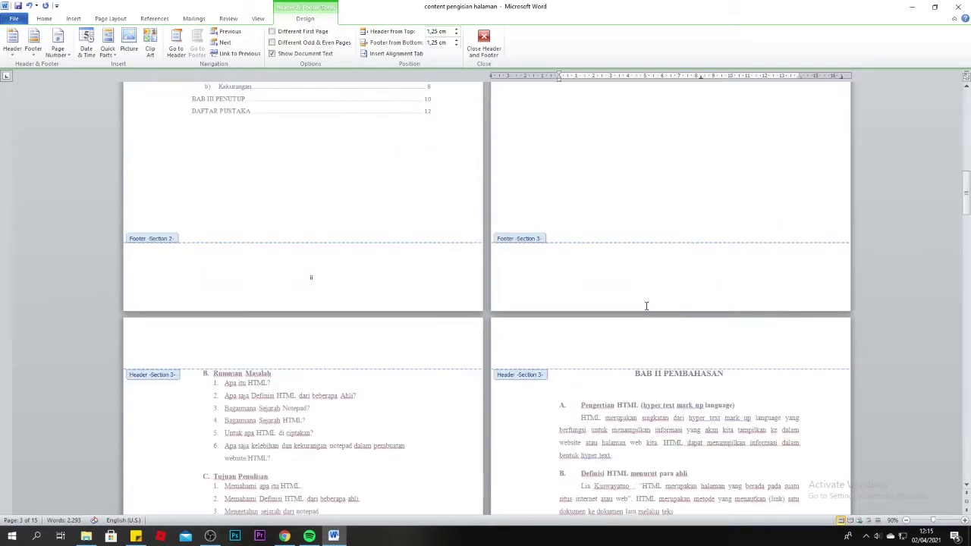
double_click(680, 274)
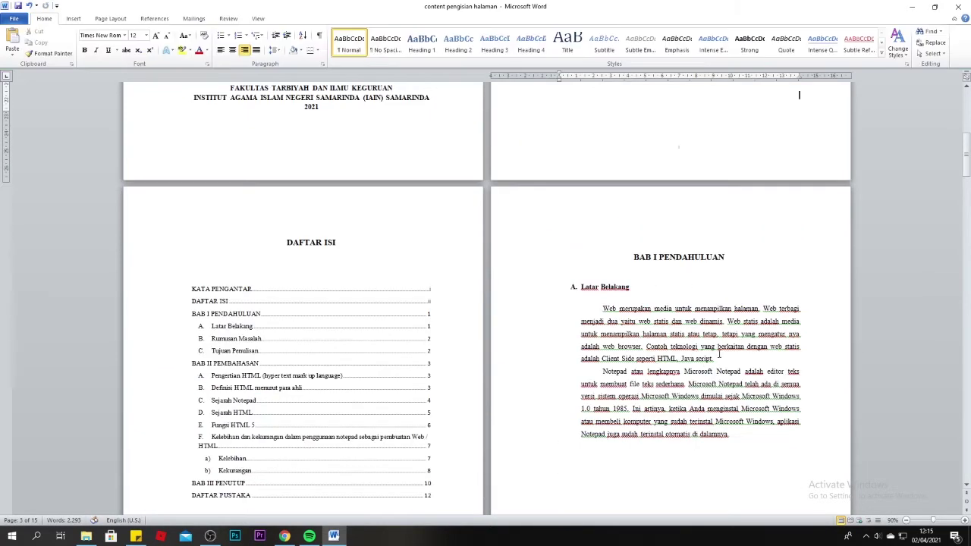
scroll(735, 341, "down", 10)
scroll(705, 353, "down", 8)
scroll(690, 337, "up", 8)
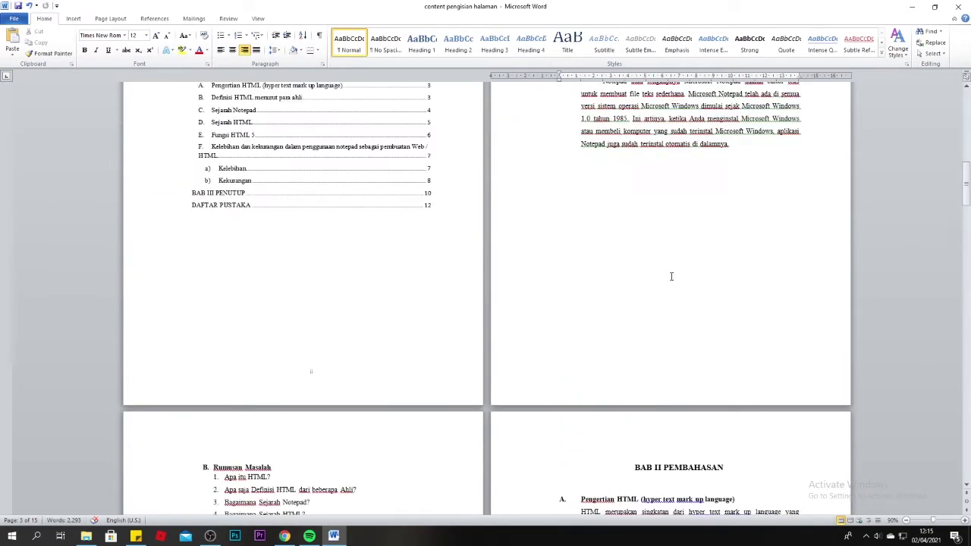
scroll(683, 326, "up", 9)
scroll(672, 317, "down", 9)
double_click(676, 357)
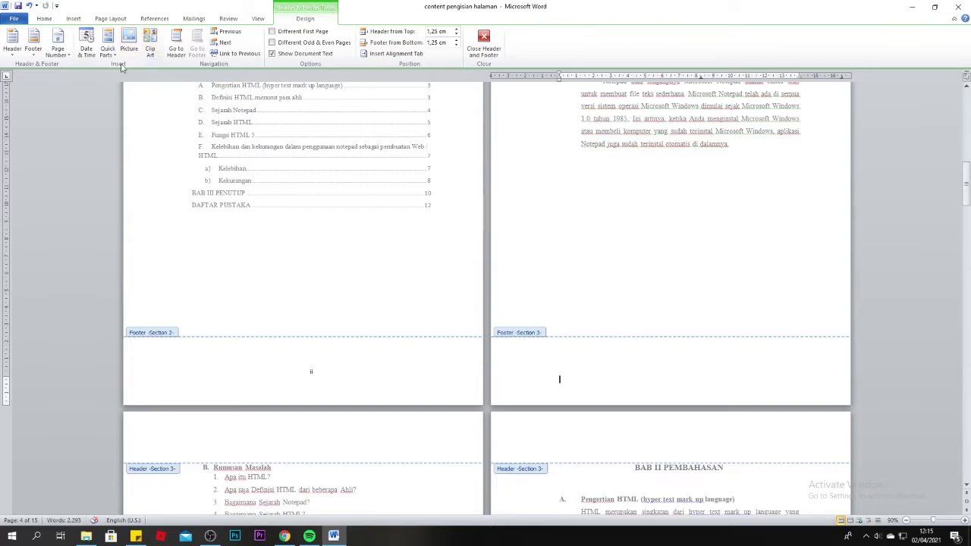
left_click(59, 53)
mouse_move(82, 77)
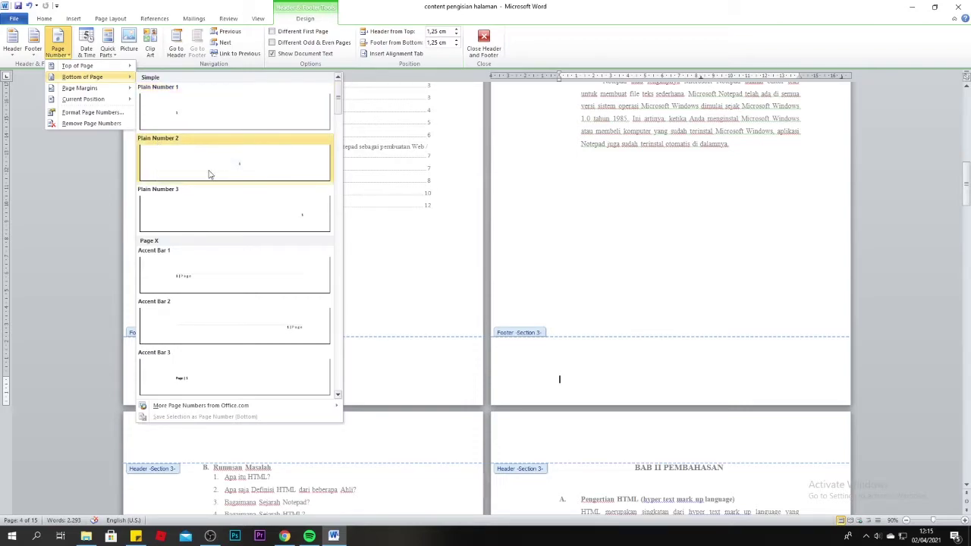
left_click(234, 162)
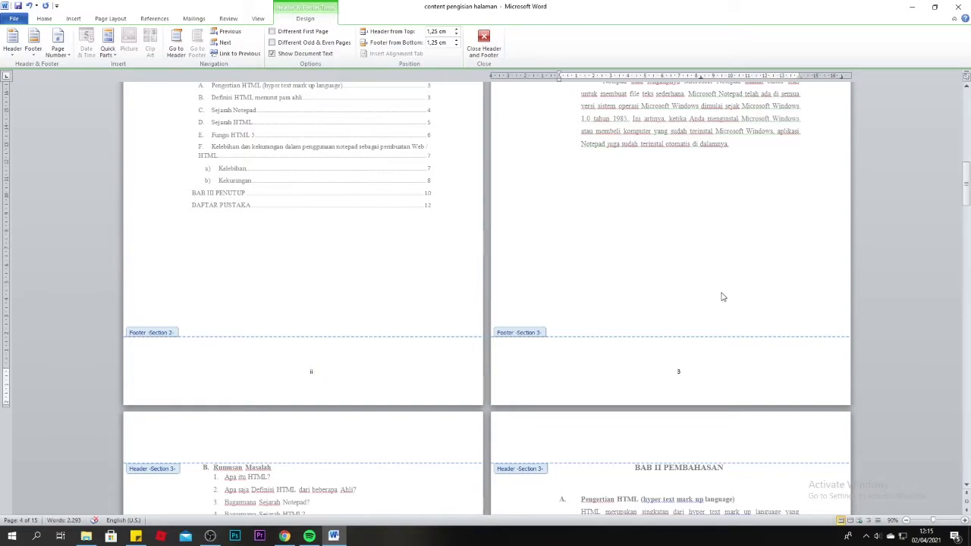
- Restart the chapter section's page numbering at 1 via Format Page Numbers
scroll(722, 296, "up", 5)
scroll(503, 311, "down", 5)
scroll(306, 340, "up", 5)
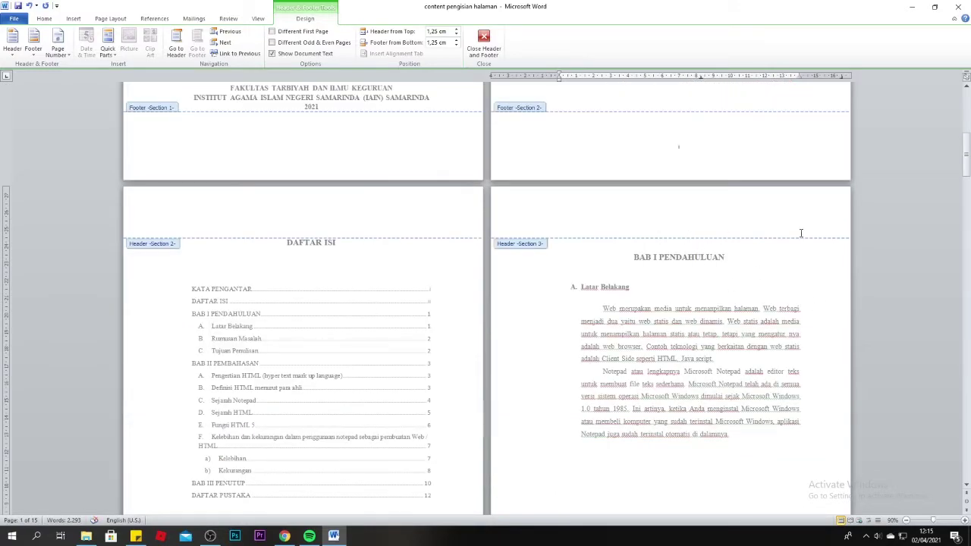
scroll(800, 233, "down", 5)
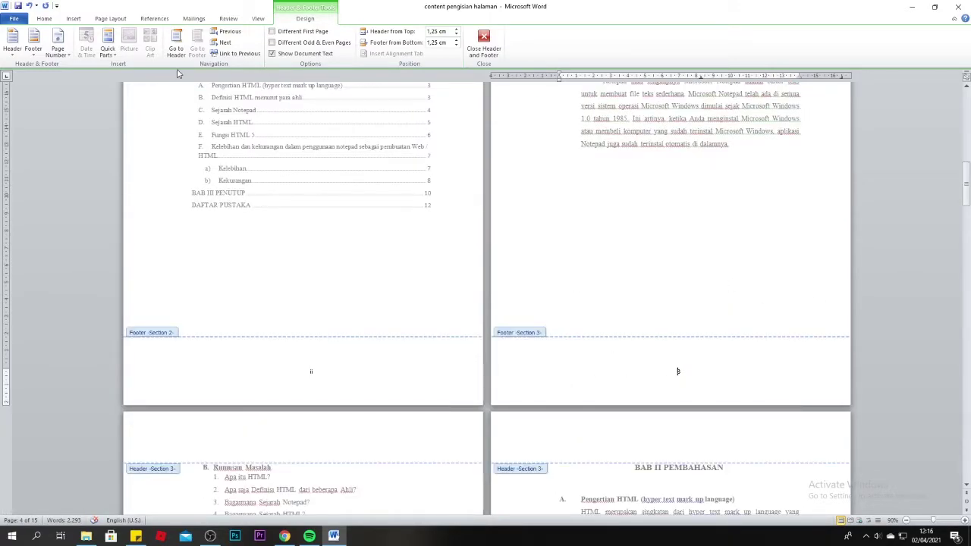
left_click(58, 51)
mouse_move(83, 99)
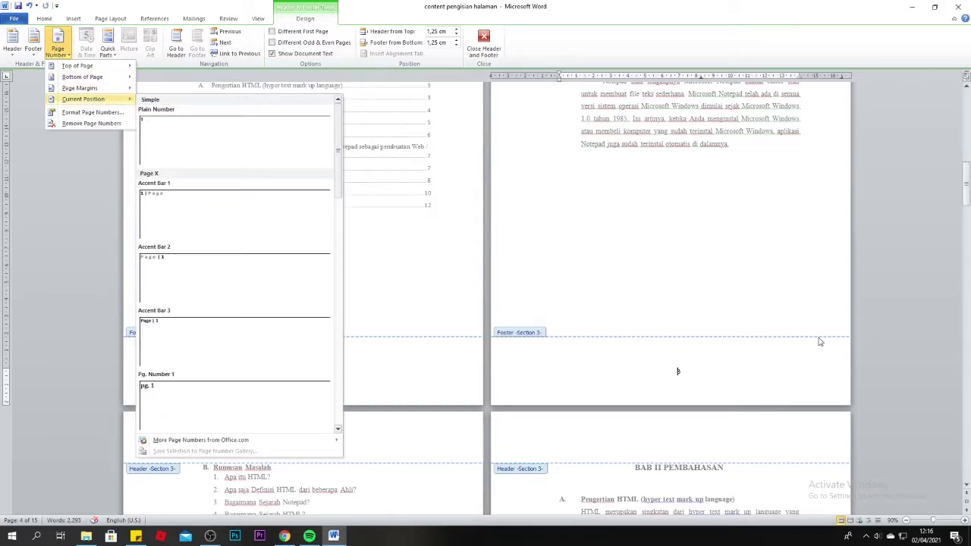
left_click(95, 113)
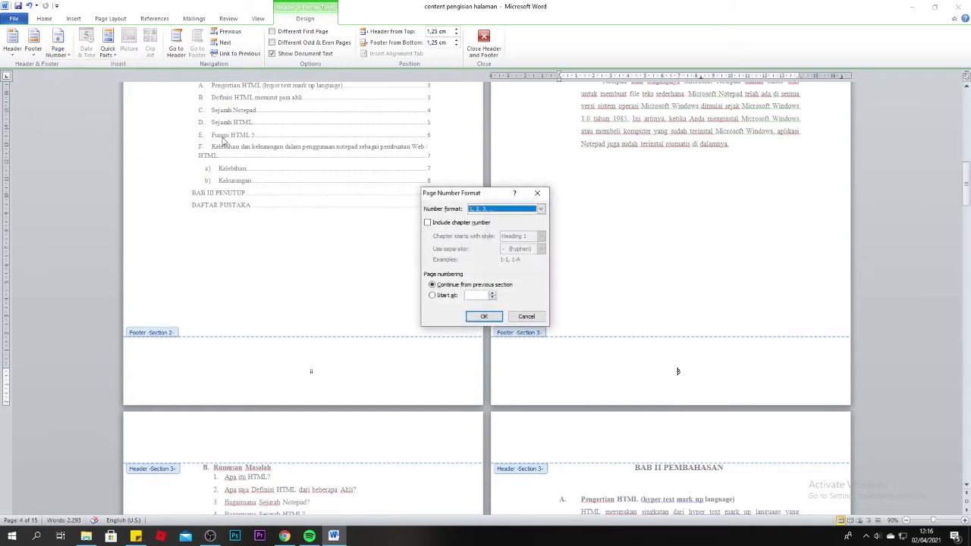
left_click(445, 296)
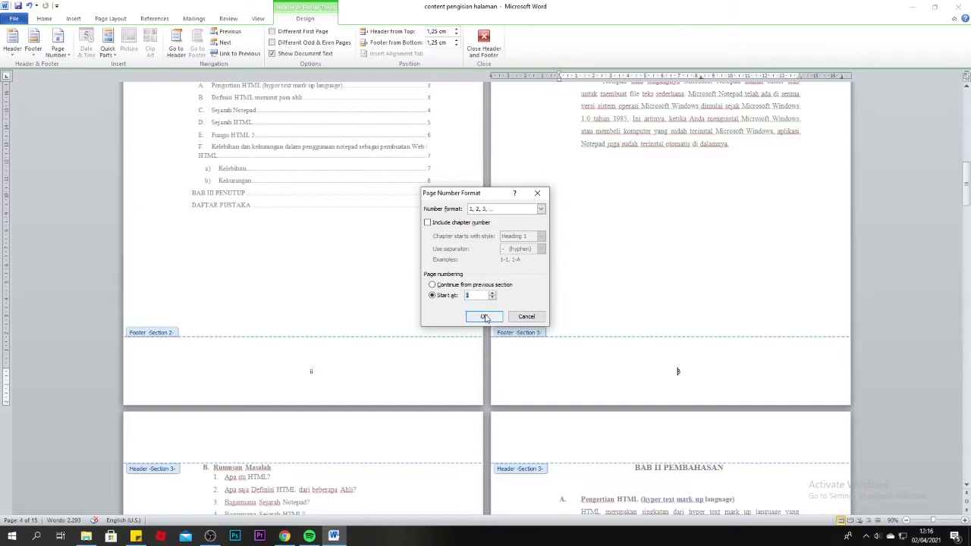
left_click(483, 316)
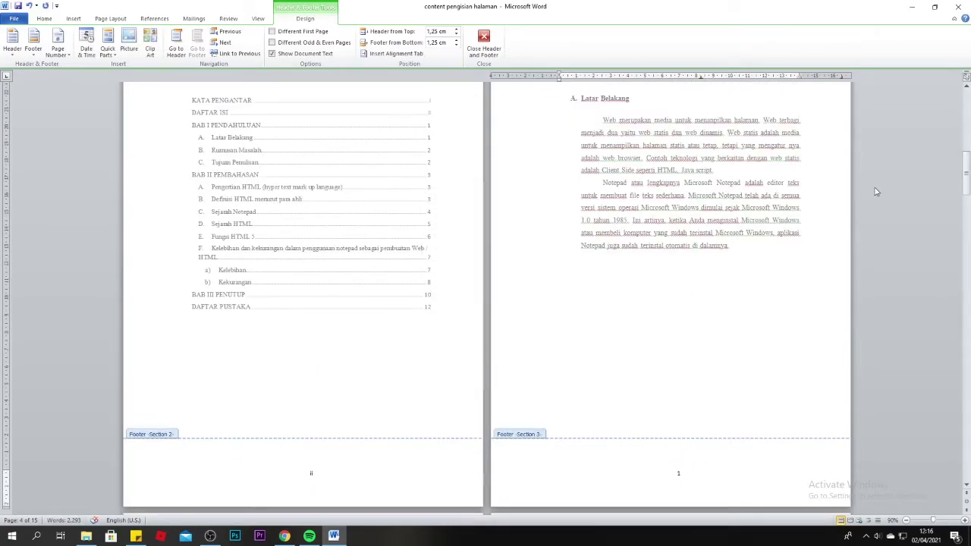
- Check that chapter footers run 1, 2, 3 onward, then close Header and Footer
scroll(966, 182, "down", 3)
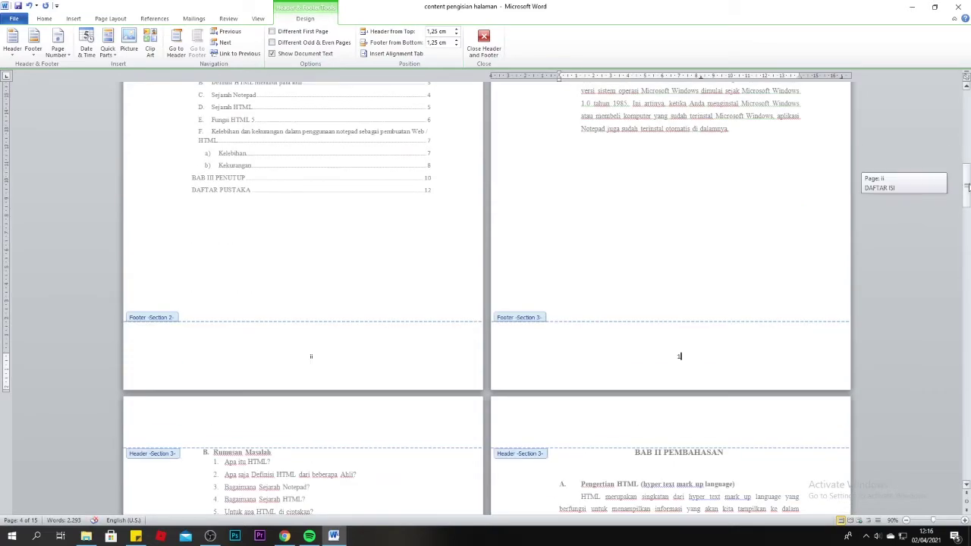
scroll(500, 343, "down", 10)
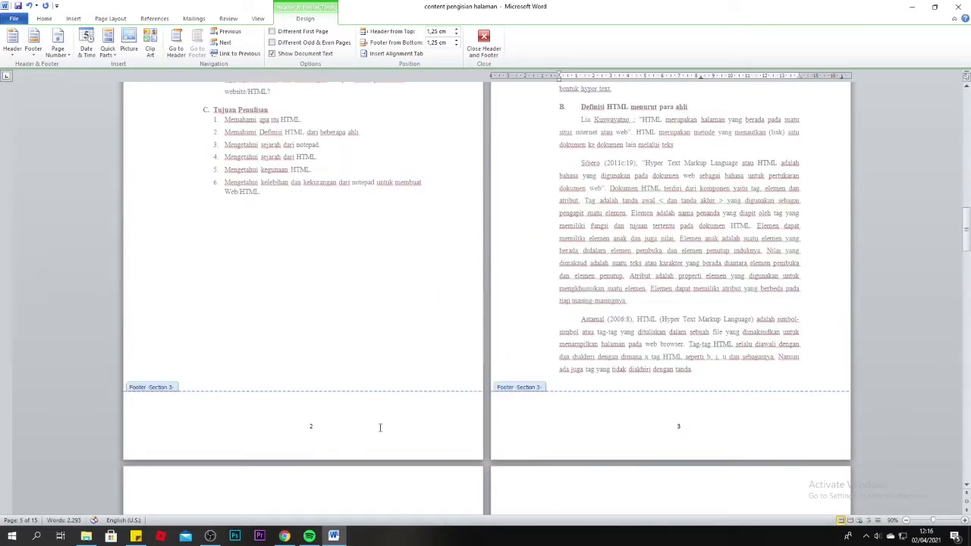
scroll(705, 430, "down", 8)
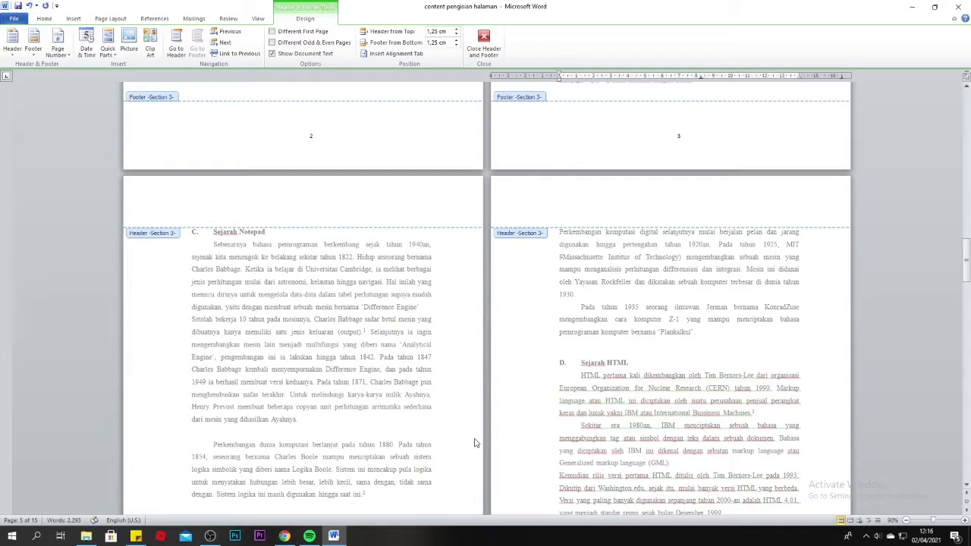
scroll(455, 438, "down", 10)
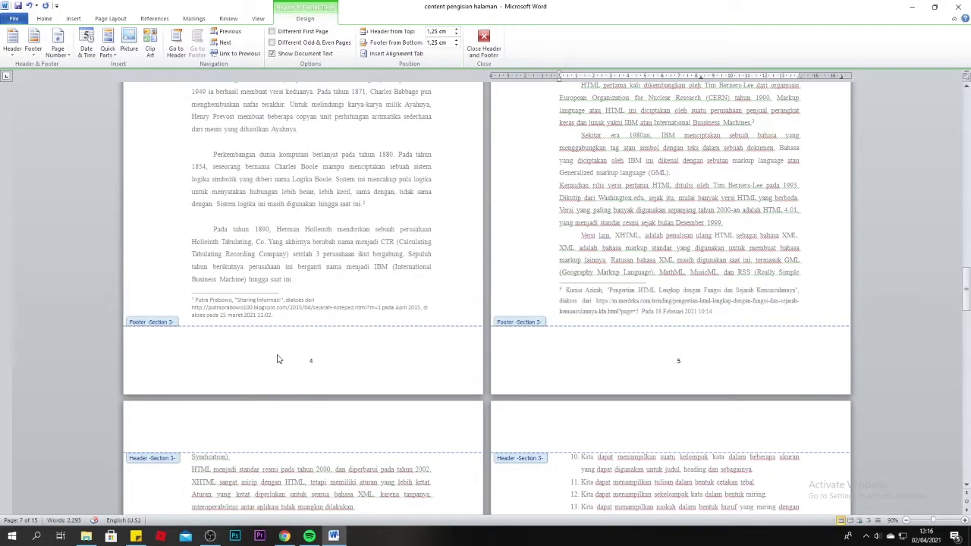
scroll(304, 305, "down", 5)
scroll(304, 304, "down", 4)
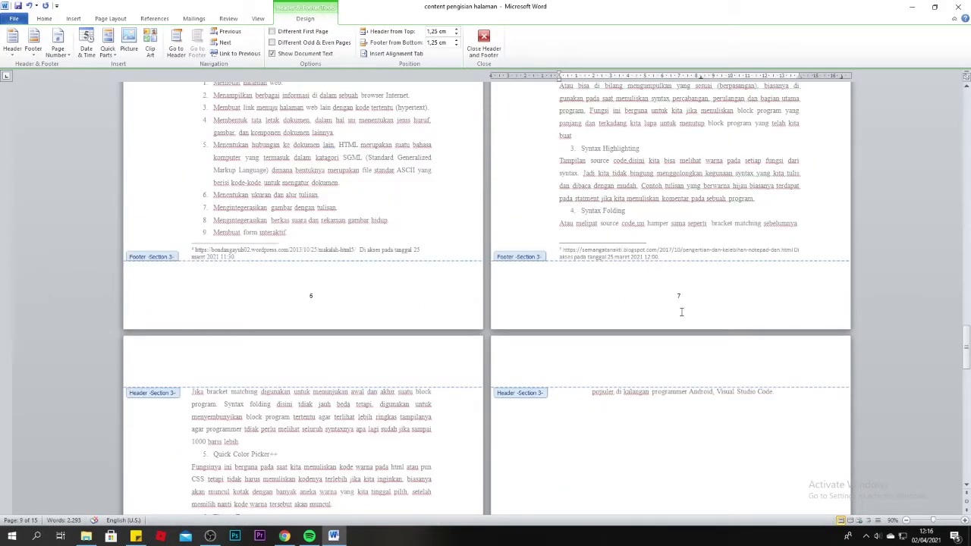
scroll(681, 311, "down", 9)
scroll(493, 254, "down", 9)
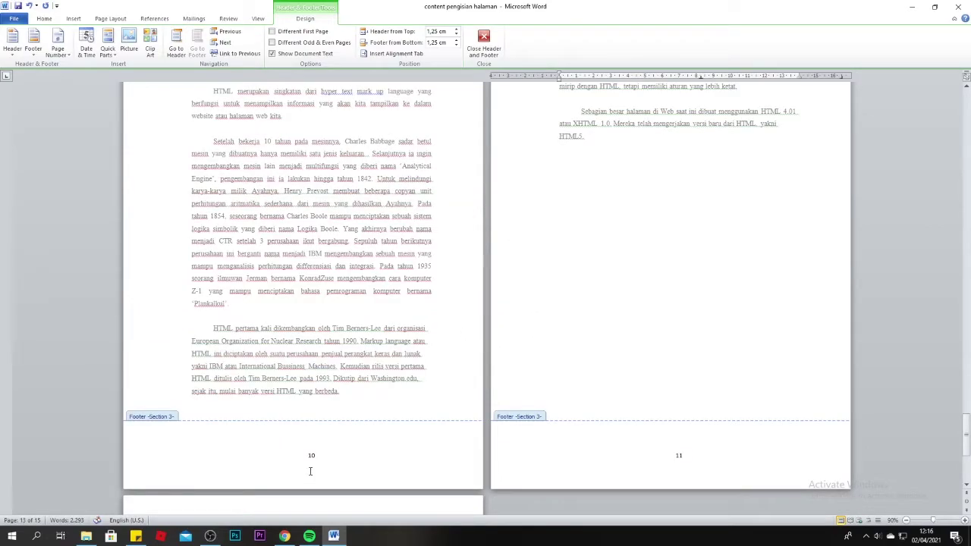
scroll(646, 444, "down", 5)
scroll(306, 461, "down", 6)
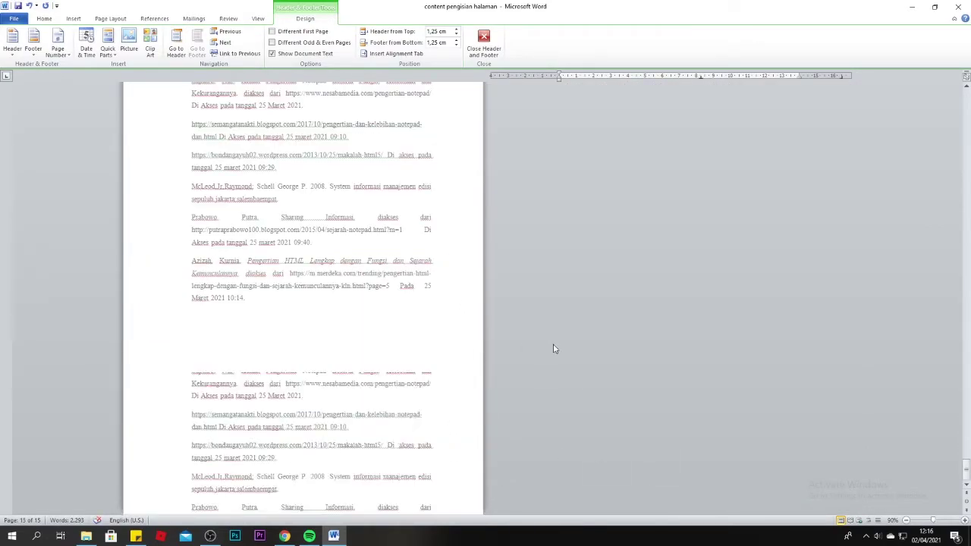
scroll(554, 349, "up", 20)
scroll(557, 350, "up", 20)
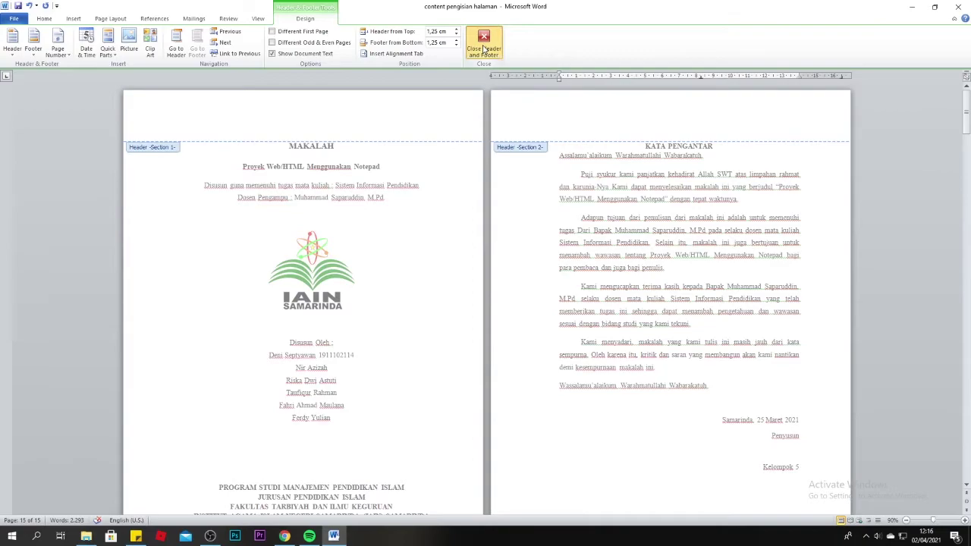
left_click(484, 49)
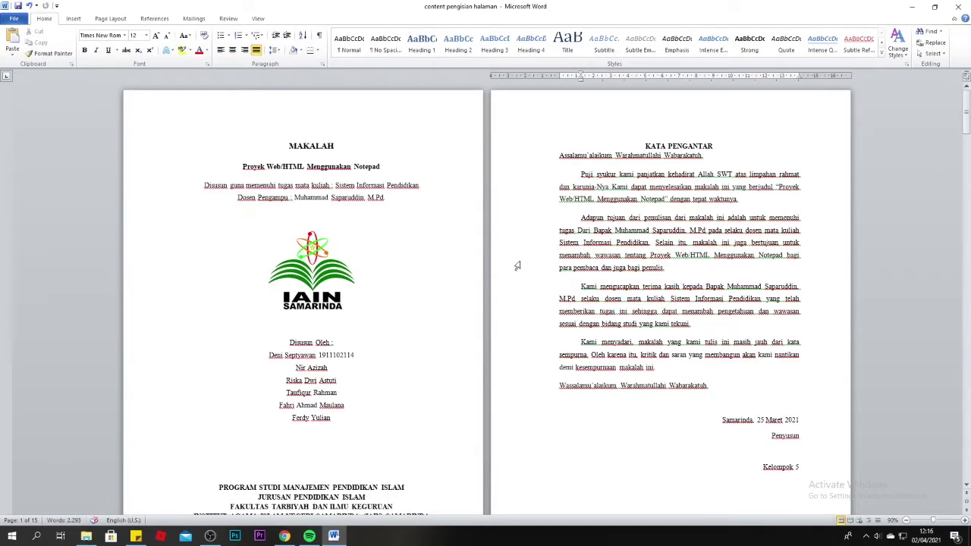
scroll(517, 265, "down", 10)
scroll(519, 267, "up", 6)
scroll(518, 288, "up", 4)
scroll(361, 222, "down", 6)
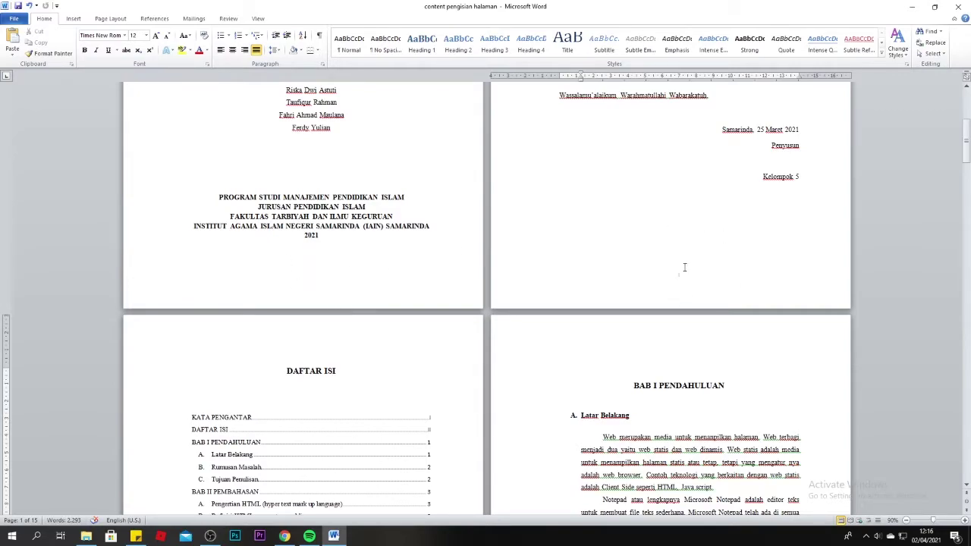
scroll(488, 326, "down", 5)
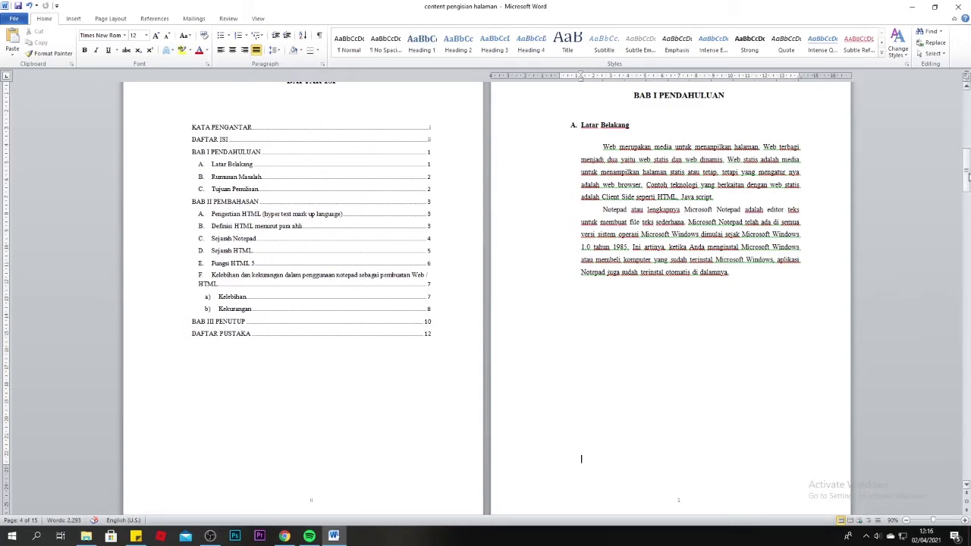
left_click_drag(966, 172, 966, 187)
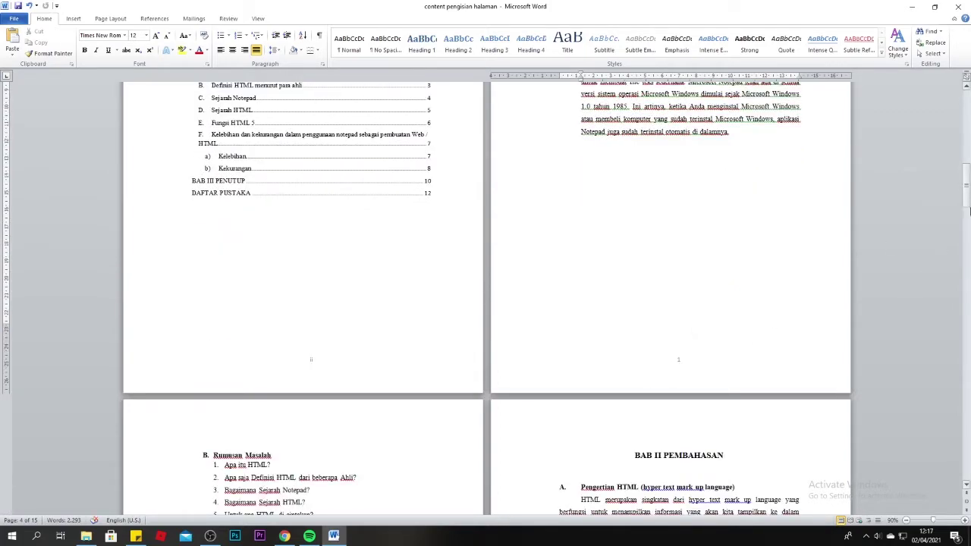
scroll(292, 388, "down", 5)
scroll(292, 388, "down", 5)
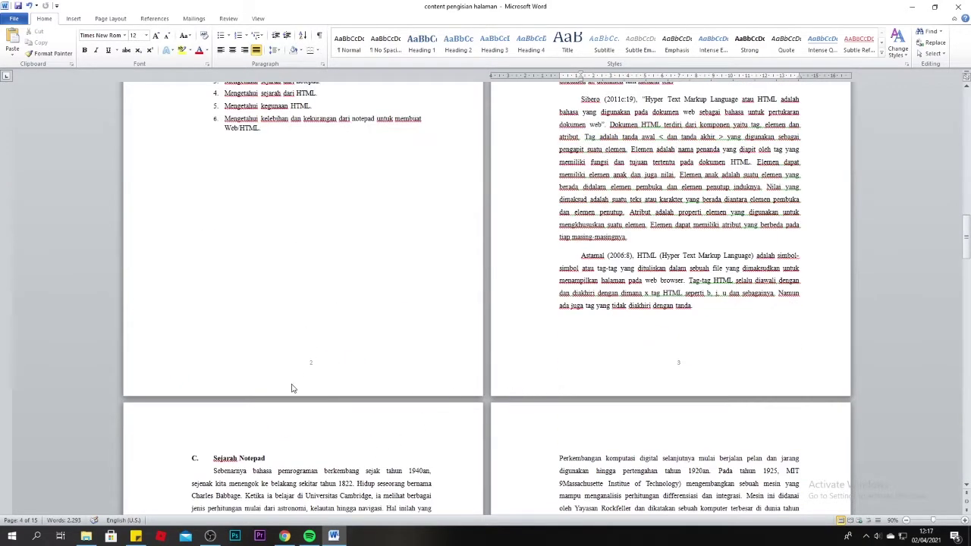
scroll(816, 380, "down", 5)
scroll(787, 386, "down", 5)
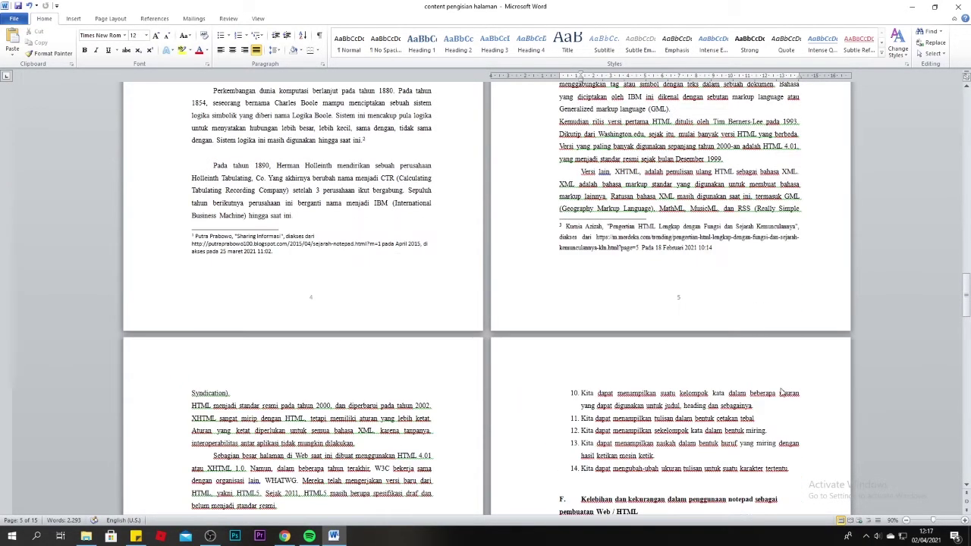
scroll(682, 390, "down", 5)
scroll(575, 401, "down", 5)
scroll(581, 395, "down", 5)
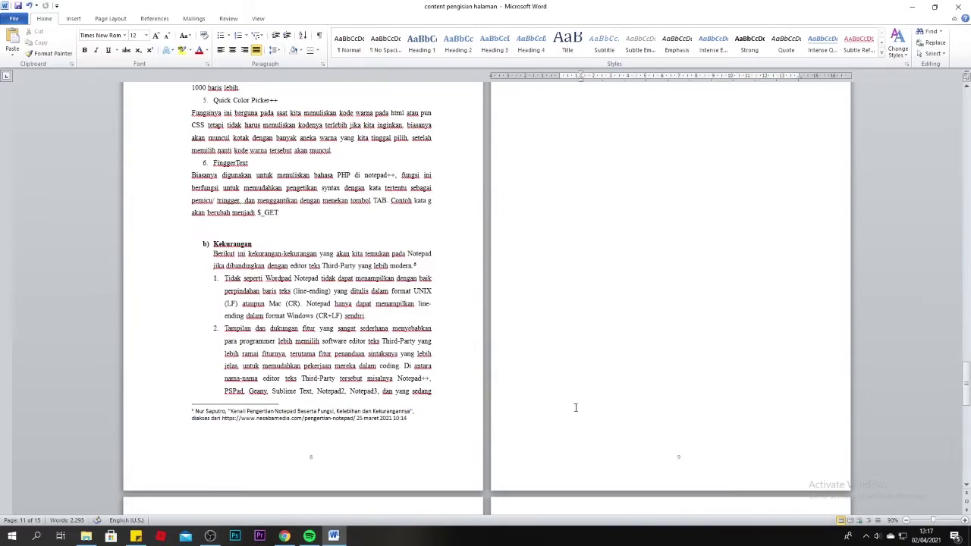
scroll(581, 410, "down", 5)
scroll(580, 411, "up", 20)
scroll(471, 340, "up", 10)
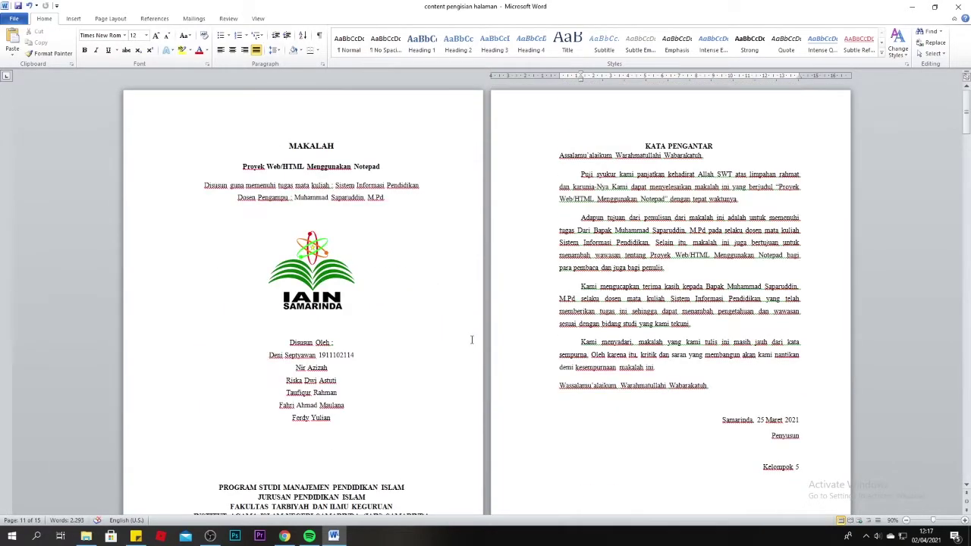